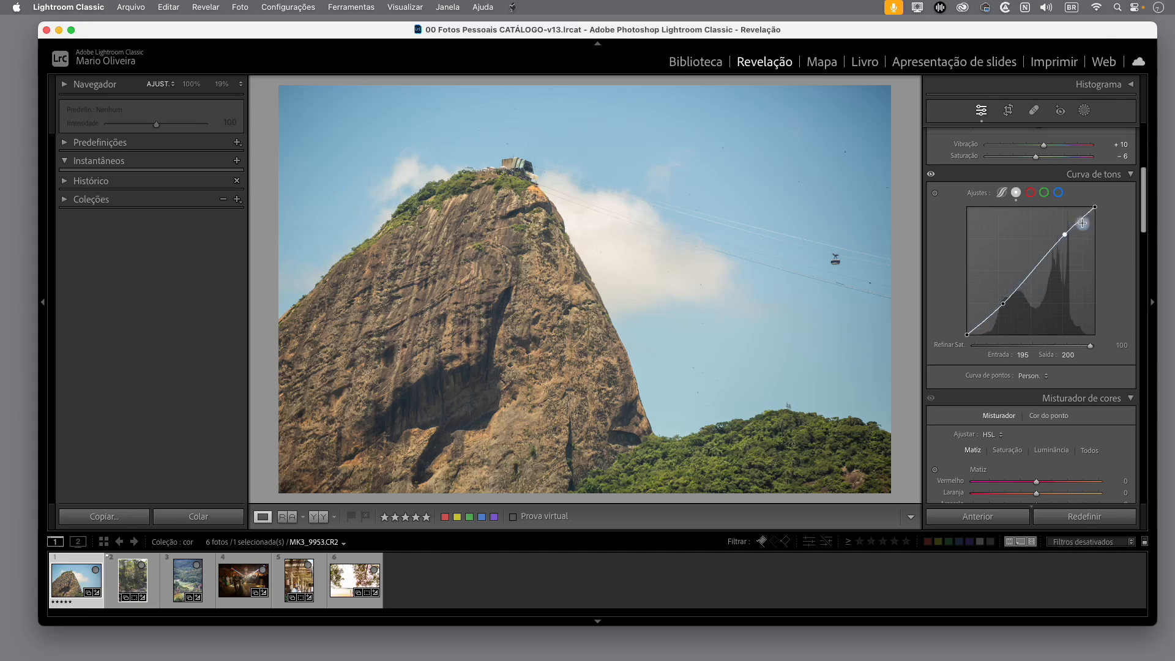
# Reset the mountain photo's Contrast to 0 in the Basic tone settings
pyautogui.scroll(1, 1145, 197)
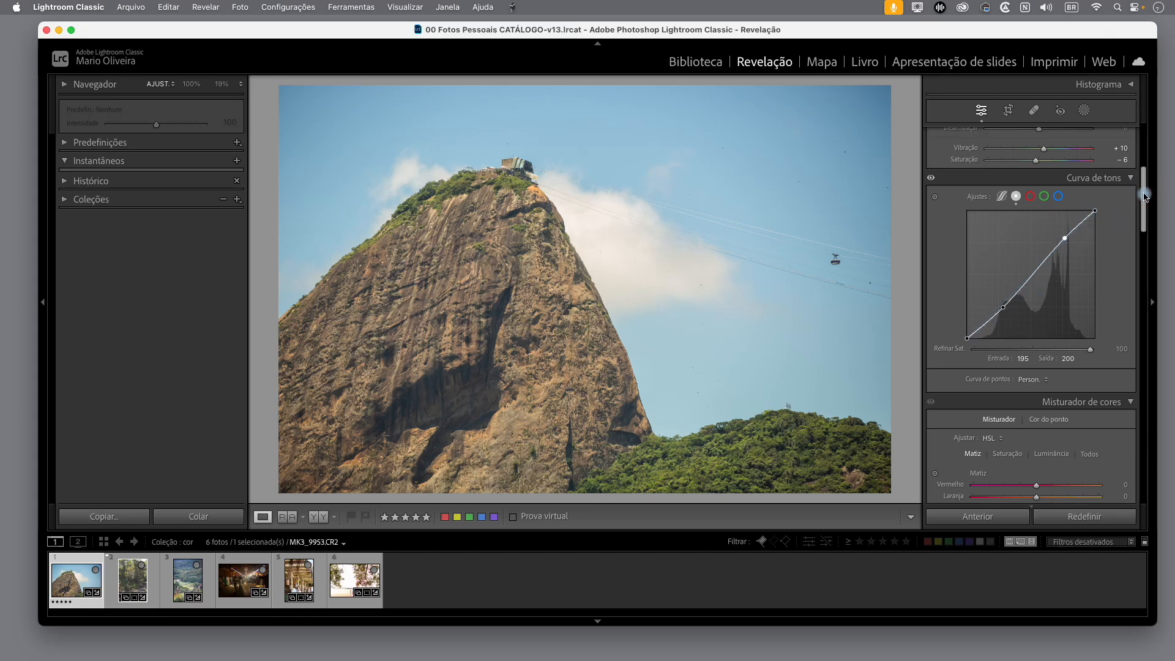
pyautogui.moveTo(1145, 194); pyautogui.dragTo(1145, 186)
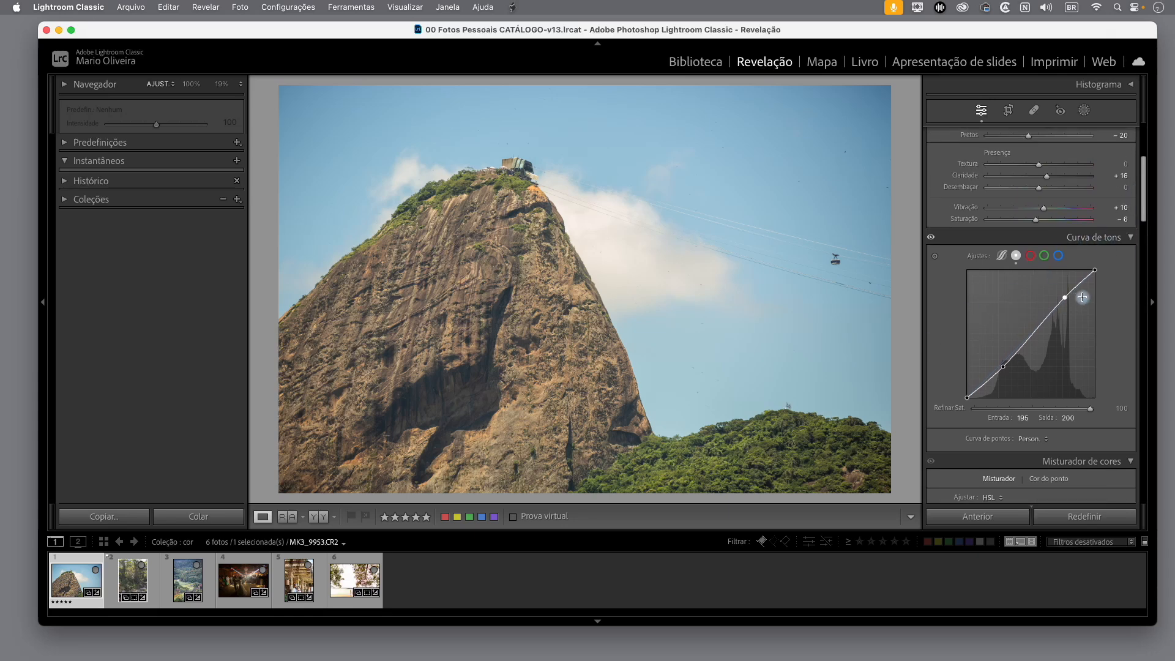
pyautogui.scroll(5, 1146, 157)
pyautogui.scroll(1, 1146, 157)
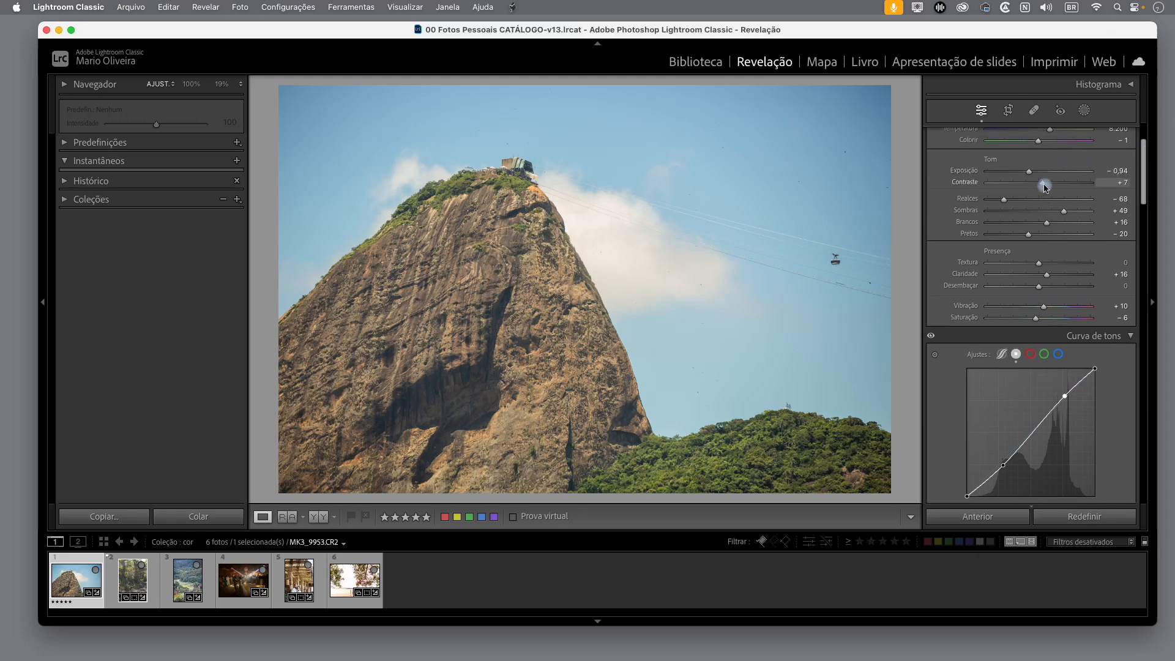
pyautogui.doubleClick(1043, 185)
# Readjust the shadow point of the tone curve slightly and set its highlight point to input 193, output 201
pyautogui.scroll(-1, 1146, 164)
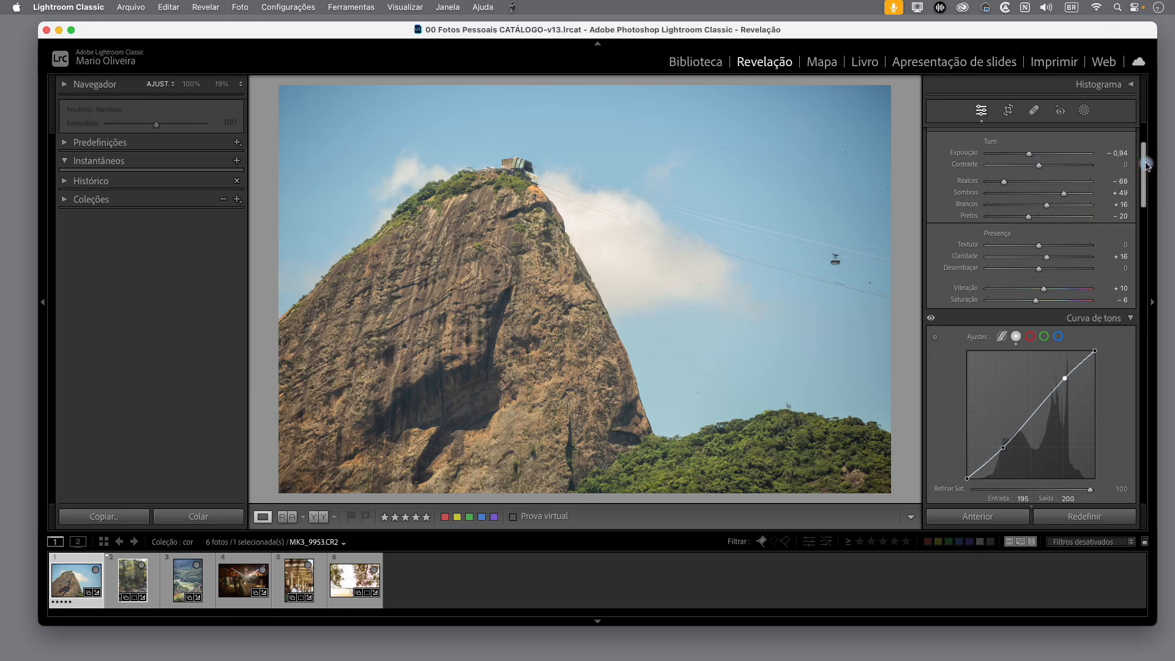
pyautogui.scroll(-2, 1146, 164)
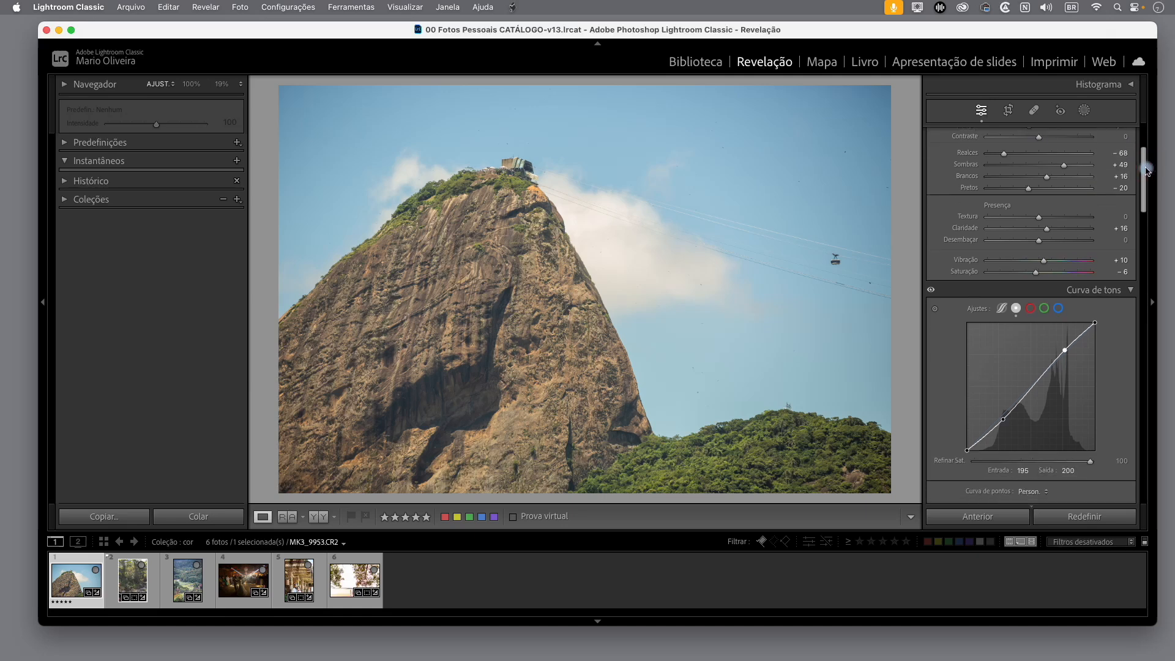
pyautogui.click(1005, 420)
pyautogui.moveTo(1006, 419); pyautogui.dragTo(1006, 422)
pyautogui.click(1065, 351)
pyautogui.moveTo(1065, 351); pyautogui.dragTo(1064, 352)
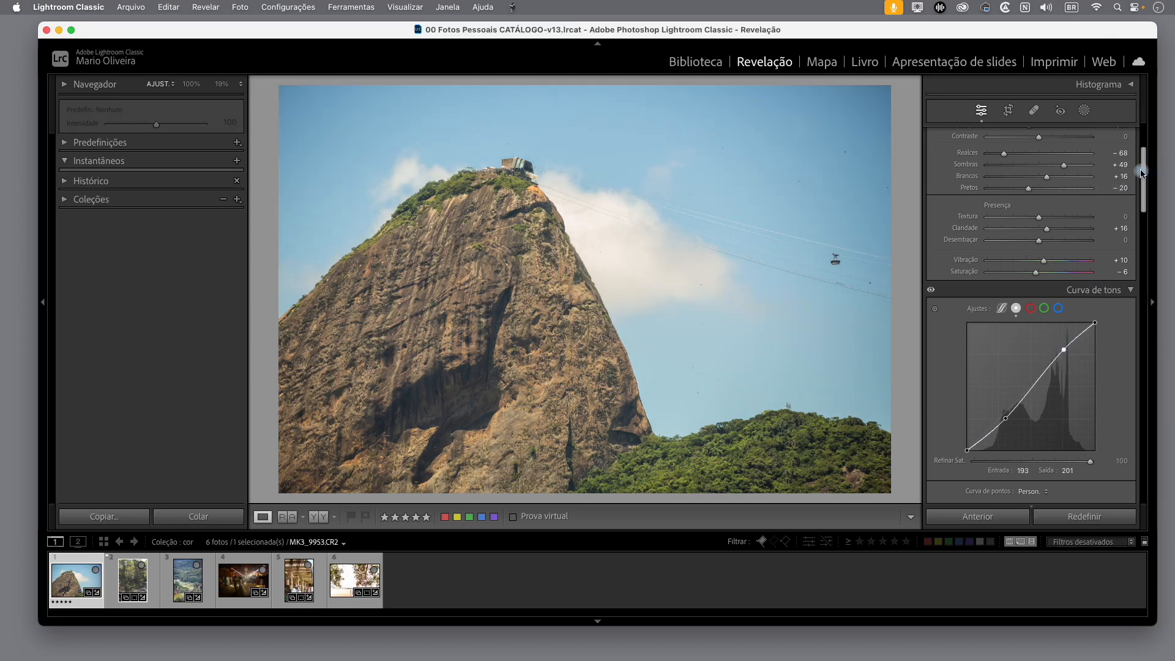
# Review the Basic tone adjustments and examine the red, green and blue channel tone curves
pyautogui.moveTo(1144, 173); pyautogui.dragTo(1141, 146)
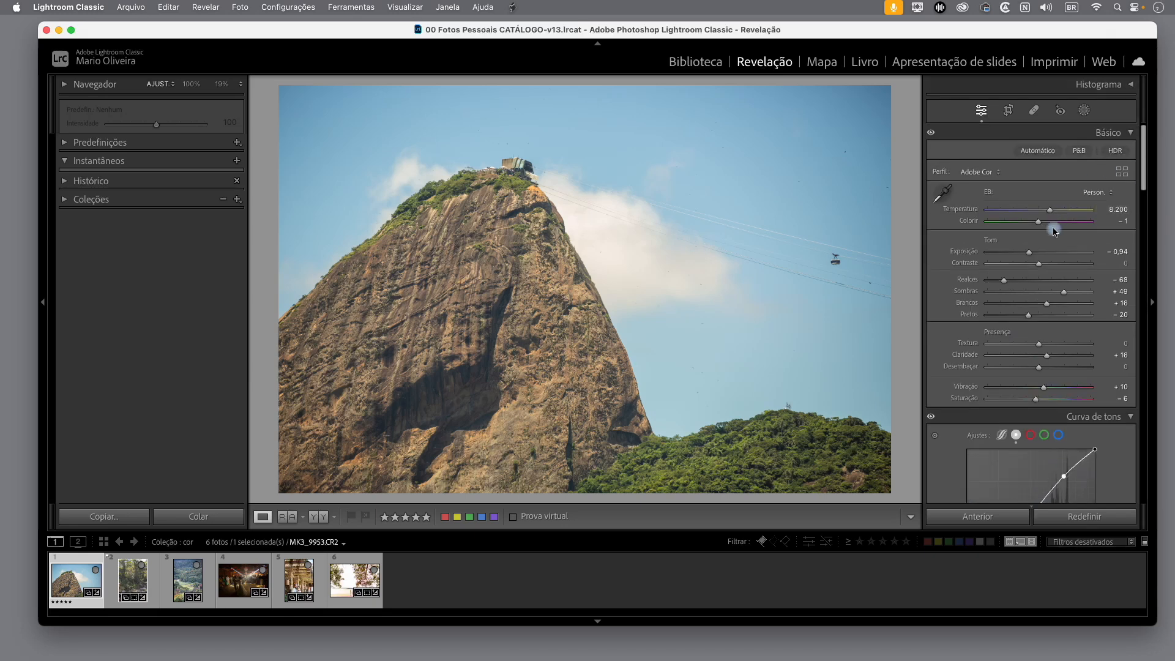
pyautogui.doubleClick(1057, 268)
pyautogui.moveTo(1148, 162); pyautogui.dragTo(1148, 186)
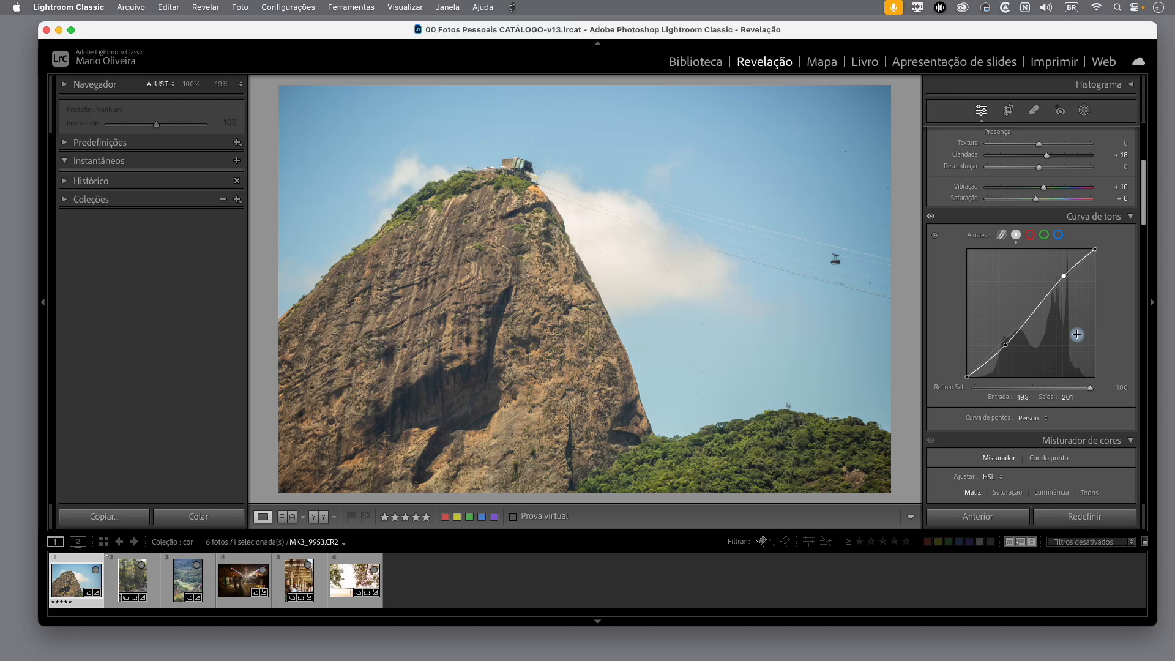
pyautogui.click(1032, 236)
pyautogui.click(1045, 236)
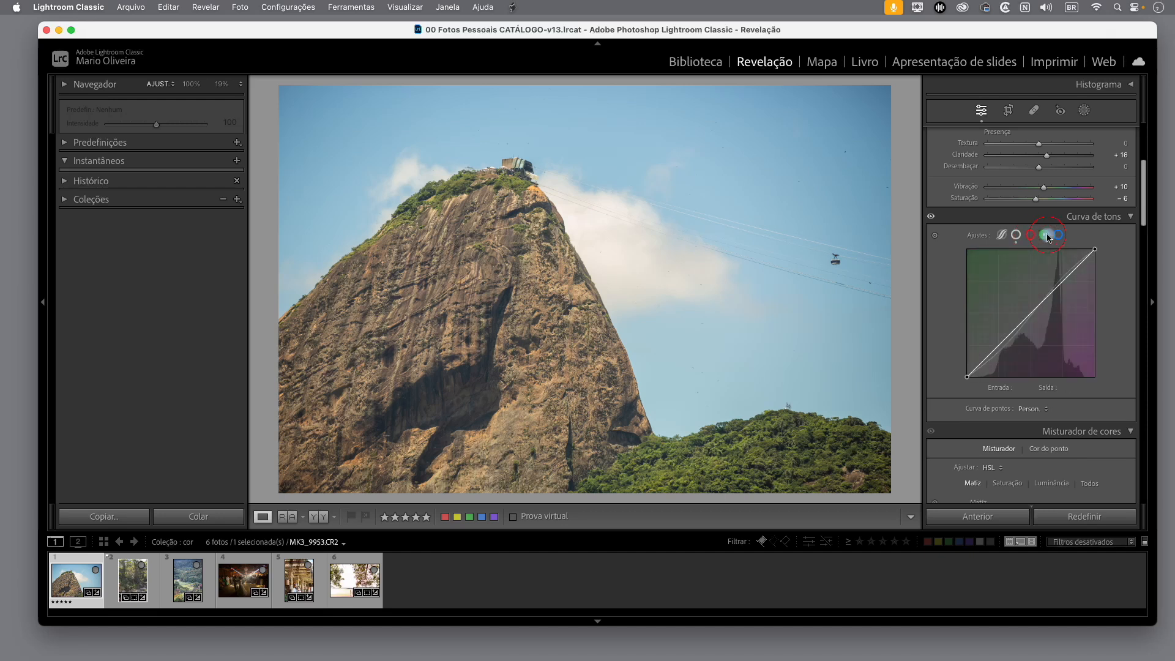
pyautogui.click(1059, 236)
pyautogui.click(1044, 236)
pyautogui.click(1031, 236)
pyautogui.click(1043, 236)
pyautogui.click(1058, 236)
# Reshape the red channel curve around its midtone point and raise its black point to add red to the shadows
pyautogui.click(1031, 236)
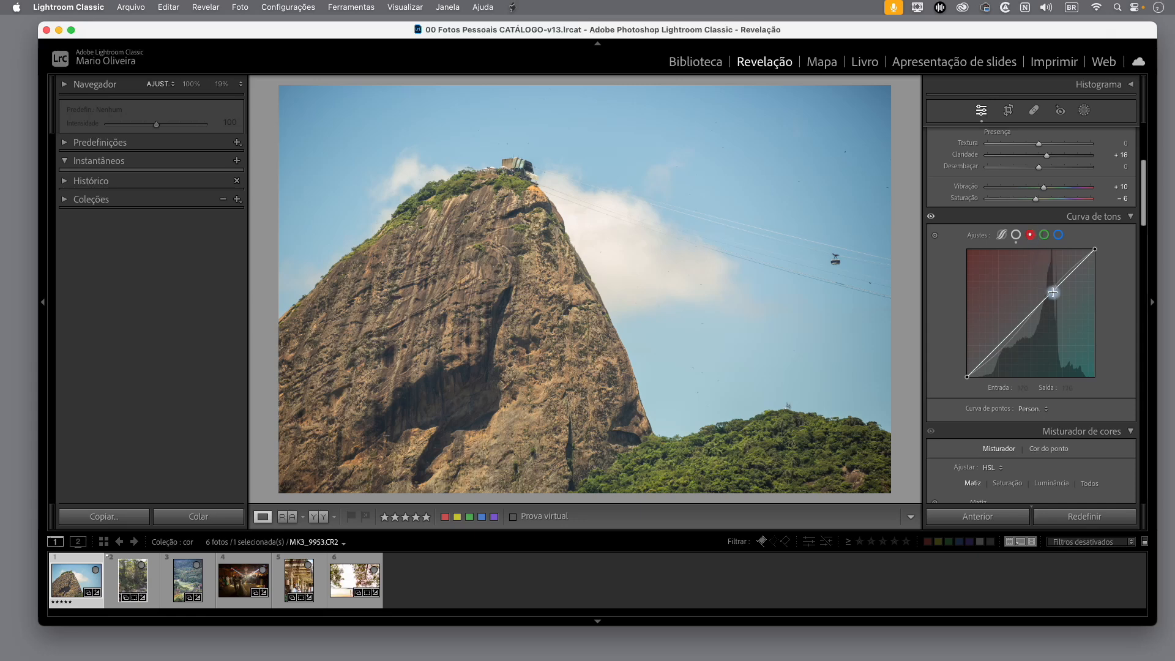
pyautogui.moveTo(1039, 306)
pyautogui.mouseDown()
pyautogui.moveTo(1030, 291)
pyautogui.moveTo(1062, 334)
pyautogui.moveTo(1029, 290)
pyautogui.moveTo(1059, 325)
pyautogui.moveTo(1047, 311)
pyautogui.mouseUp()
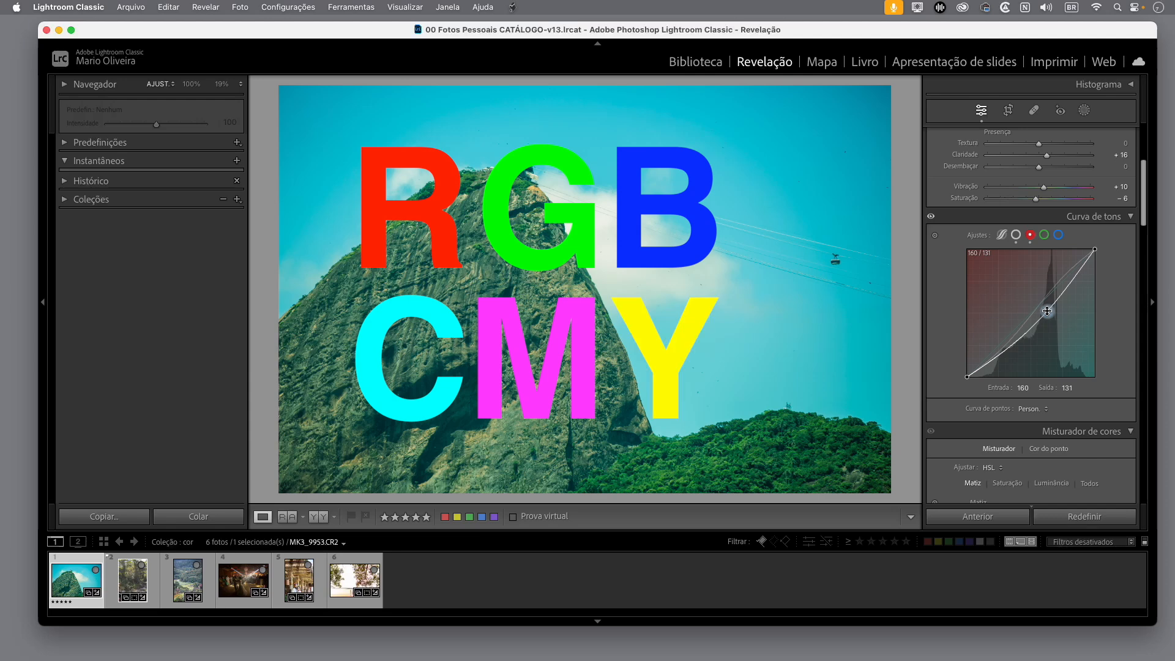
pyautogui.moveTo(1046, 310)
pyautogui.mouseDown()
pyautogui.moveTo(1030, 296)
pyautogui.moveTo(1051, 323)
pyautogui.moveTo(1038, 300)
pyautogui.mouseUp()
pyautogui.moveTo(965, 376); pyautogui.dragTo(965, 344)
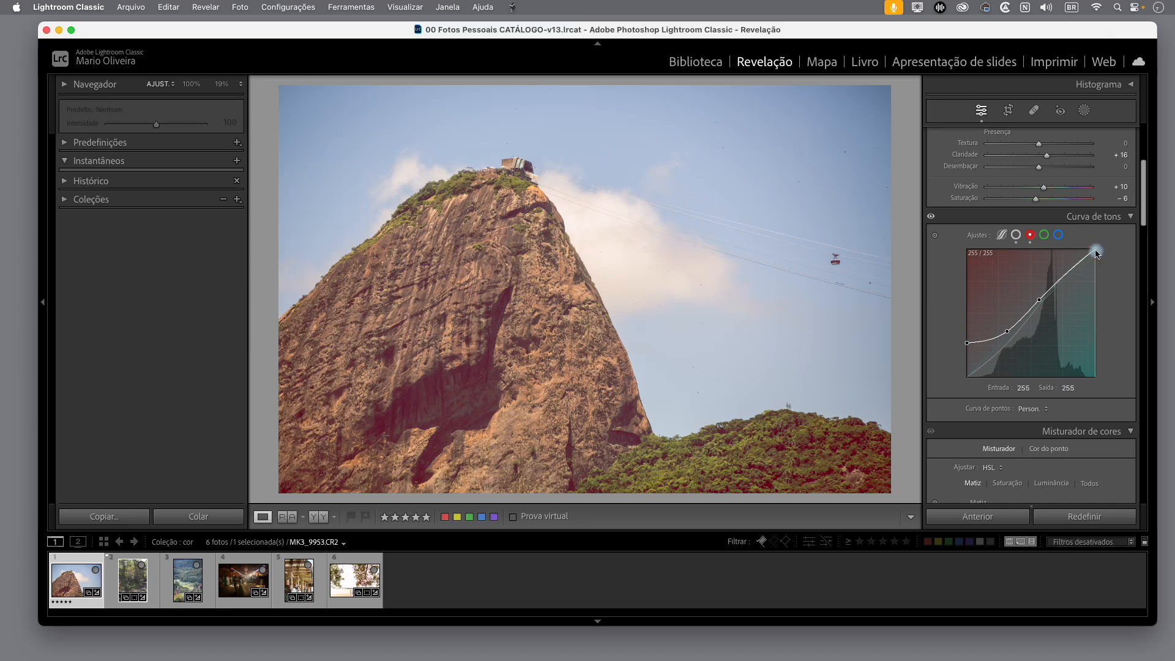
# Lower the red curve's white point to an output of about 218, adding cyan to the highlights
pyautogui.moveTo(1096, 254); pyautogui.dragTo(1102, 269)
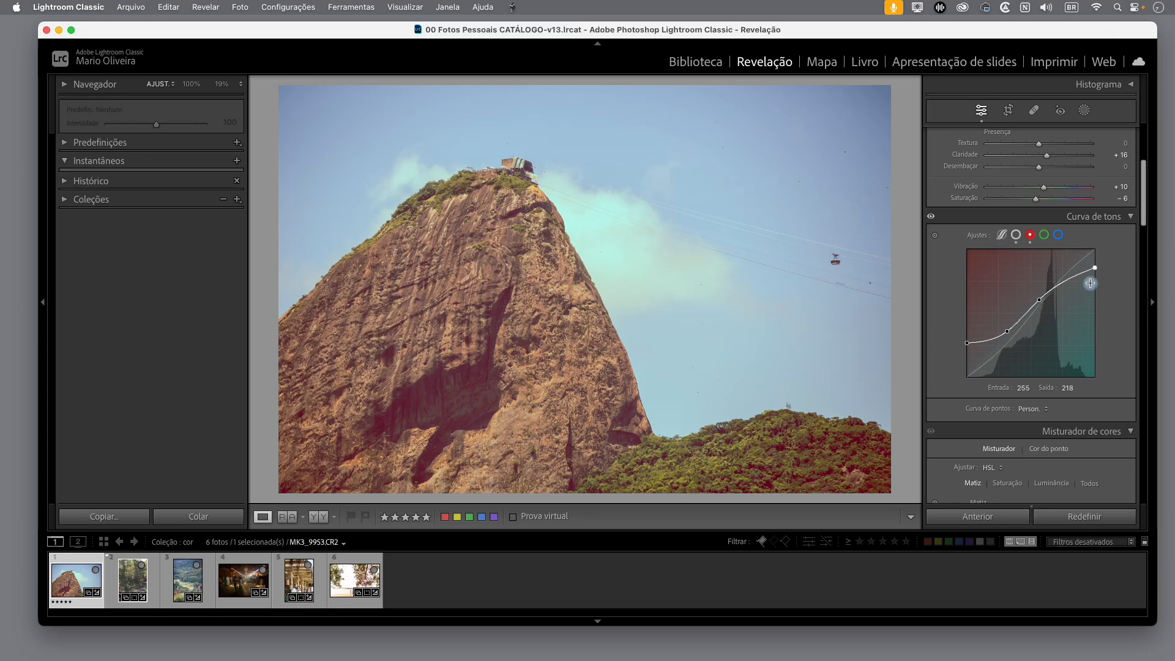
pyautogui.click(1096, 269)
pyautogui.moveTo(1097, 281); pyautogui.dragTo(1097, 268)
pyautogui.click(965, 342)
pyautogui.moveTo(1095, 267); pyautogui.dragTo(1096, 265)
# Switch to the blue channel curve, add a control point at 195/195 in its highlights, and delete that point
pyautogui.click(1055, 236)
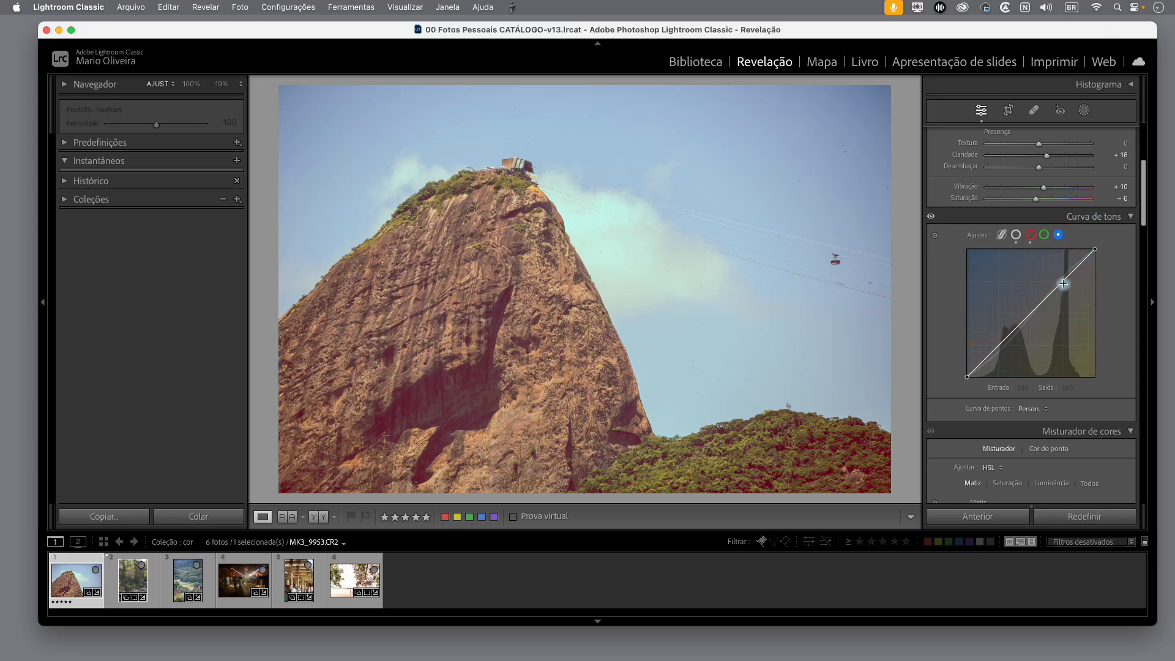
pyautogui.click(1095, 251)
pyautogui.moveTo(1031, 300); pyautogui.dragTo(1065, 282)
pyautogui.rightClick(1066, 280)
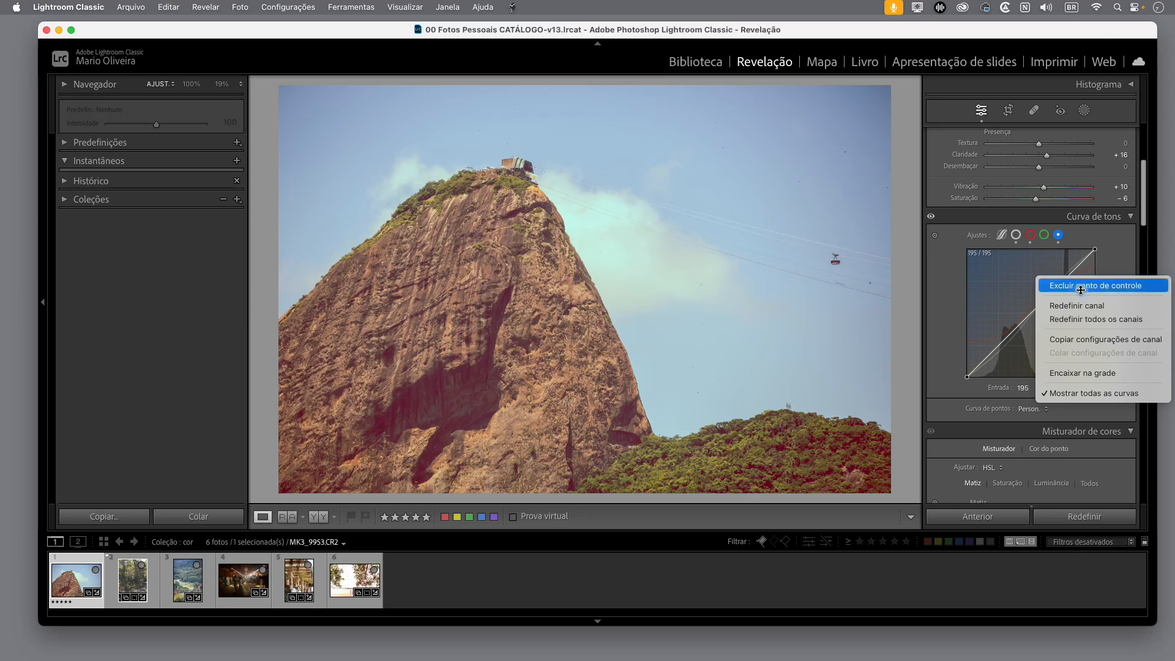
pyautogui.click(1101, 286)
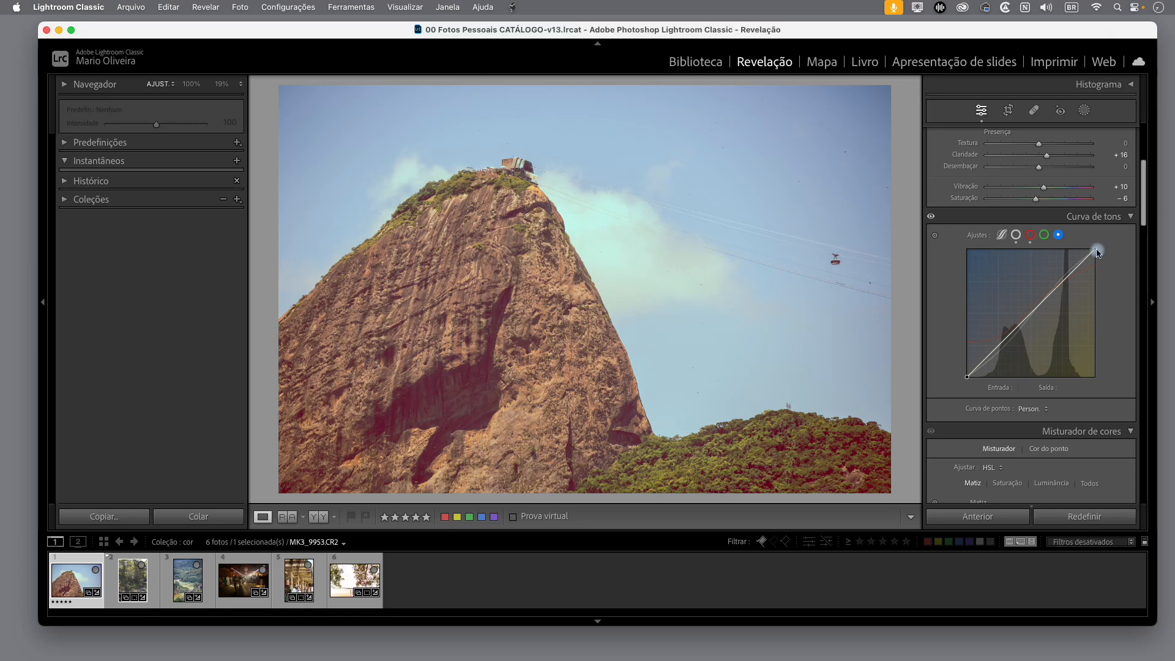
# Lower the blue curve's white point to output 225 and raise its black point to output 30
pyautogui.moveTo(1097, 253); pyautogui.dragTo(1103, 267)
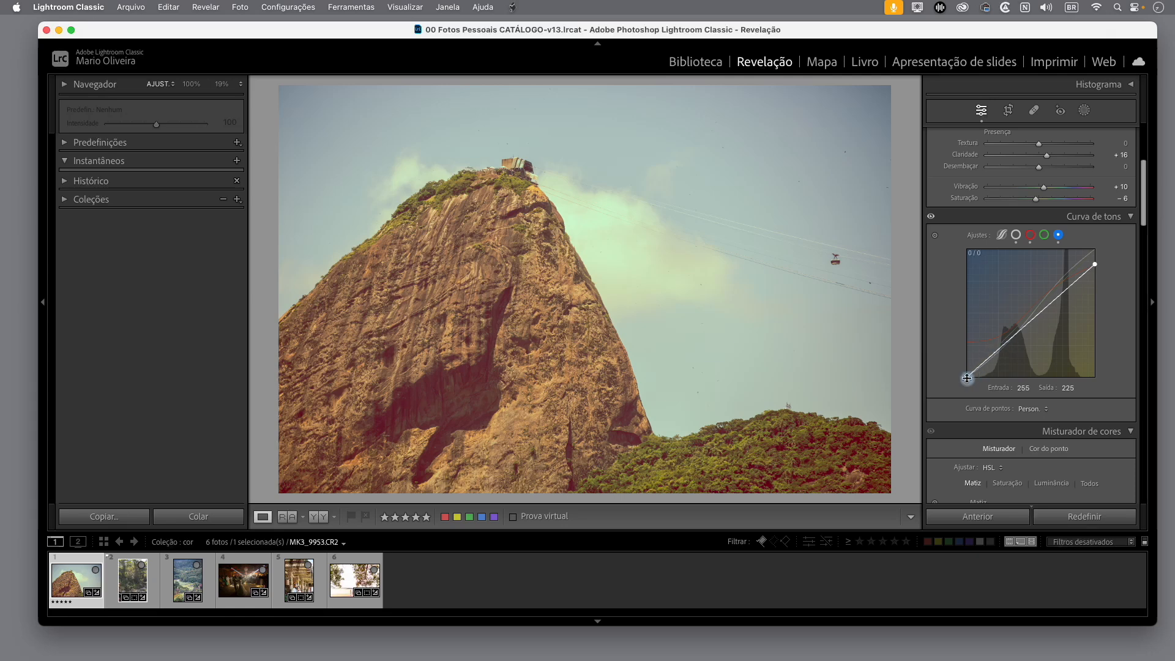
pyautogui.click(966, 378)
pyautogui.moveTo(967, 378); pyautogui.dragTo(967, 367)
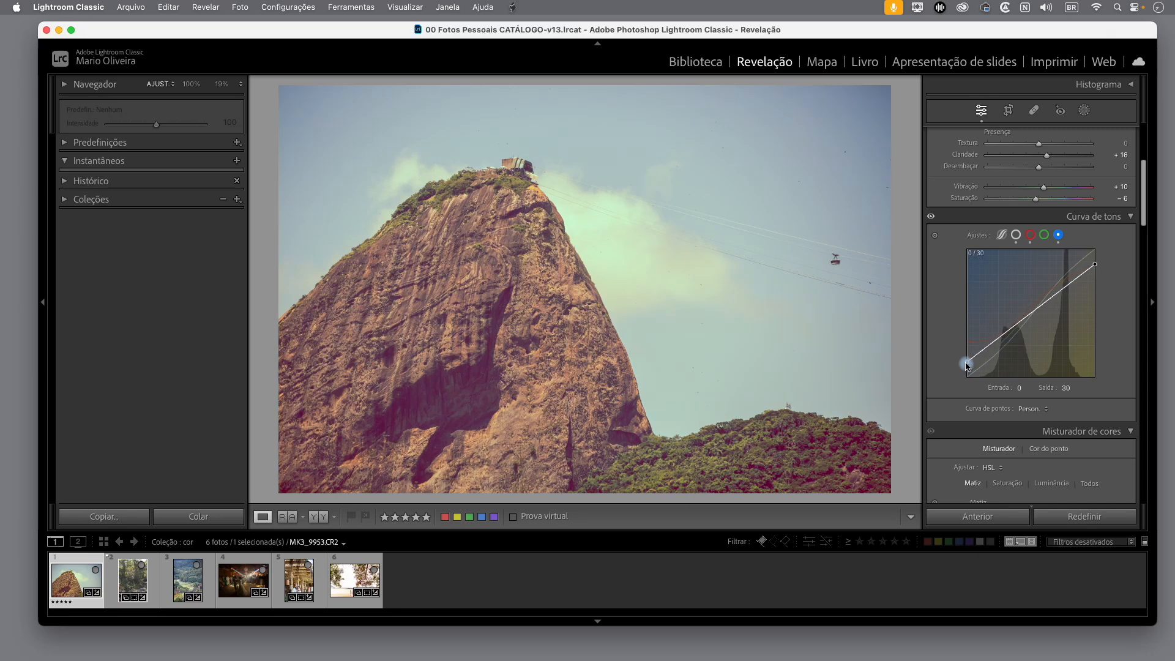
# Bend the blue curve down with a shadow point and a 173/137 point, setting black output to 42 and raising the white point
pyautogui.moveTo(1007, 328); pyautogui.dragTo(1009, 340)
pyautogui.moveTo(1056, 308)
pyautogui.mouseDown()
pyautogui.moveTo(1053, 294)
pyautogui.moveTo(1053, 308)
pyautogui.mouseUp()
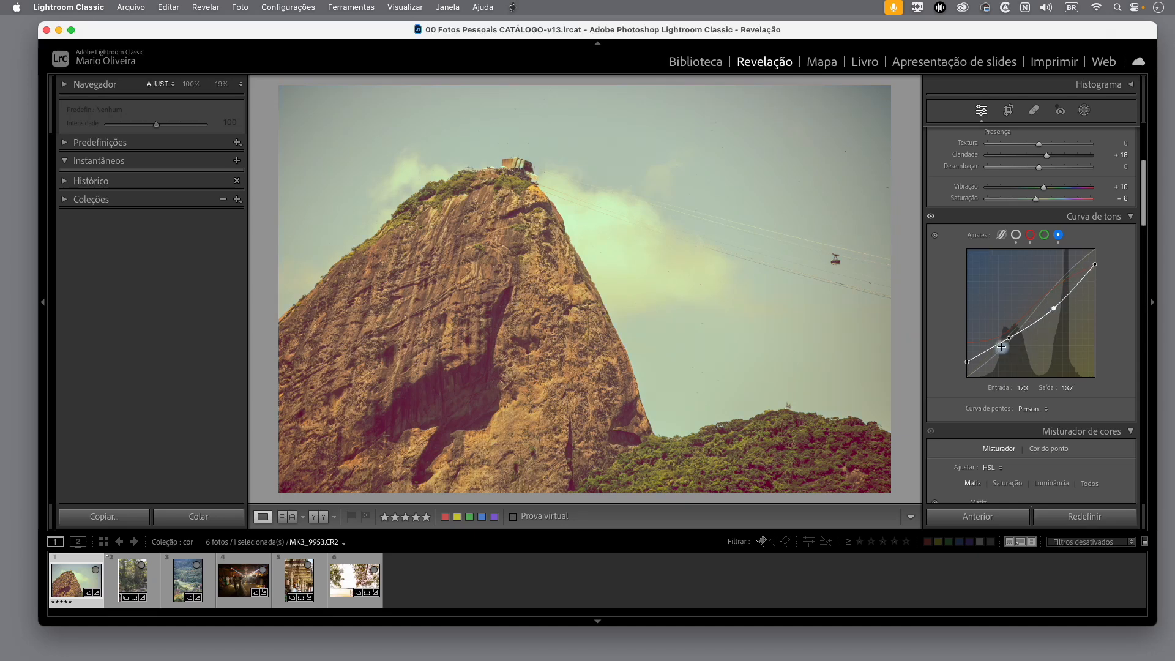
pyautogui.moveTo(966, 363); pyautogui.dragTo(964, 357)
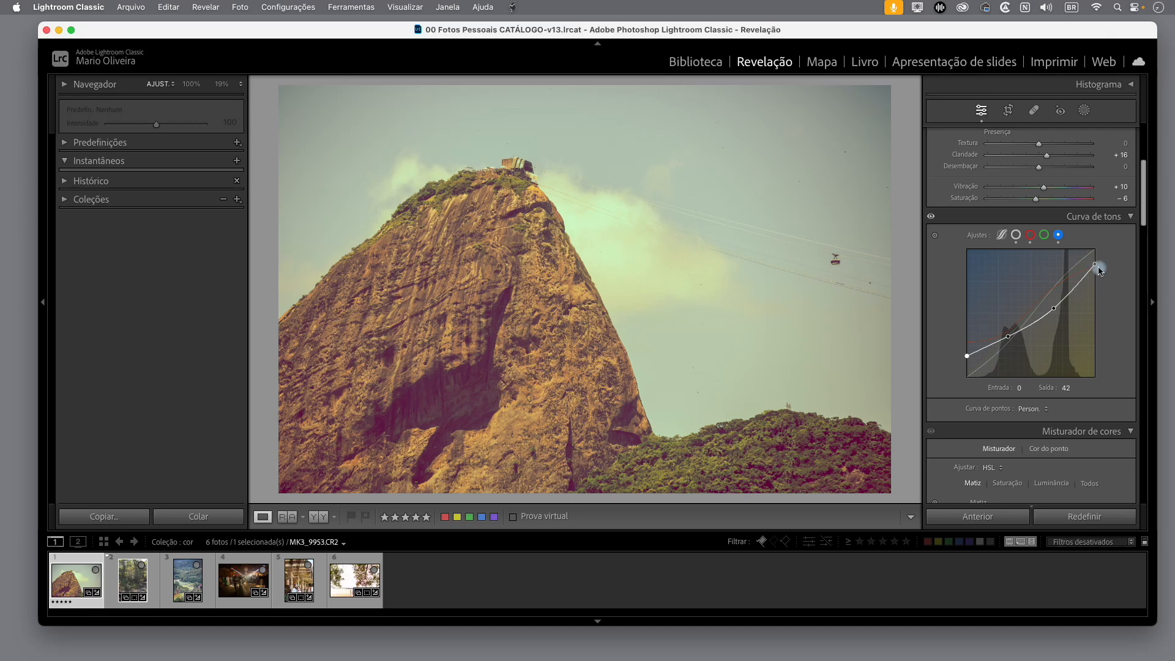
pyautogui.moveTo(1098, 269); pyautogui.dragTo(1092, 251)
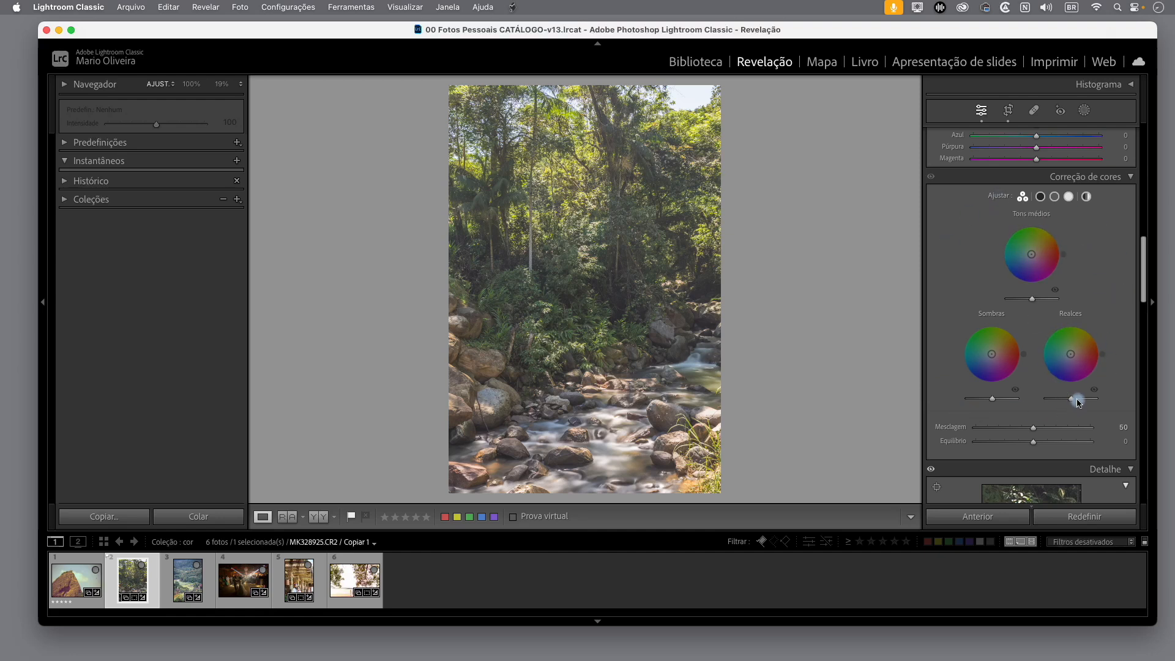
# Tint the forest stream photo's shadows blue in Color Grading with hue 224 and saturation 60
pyautogui.click(1042, 198)
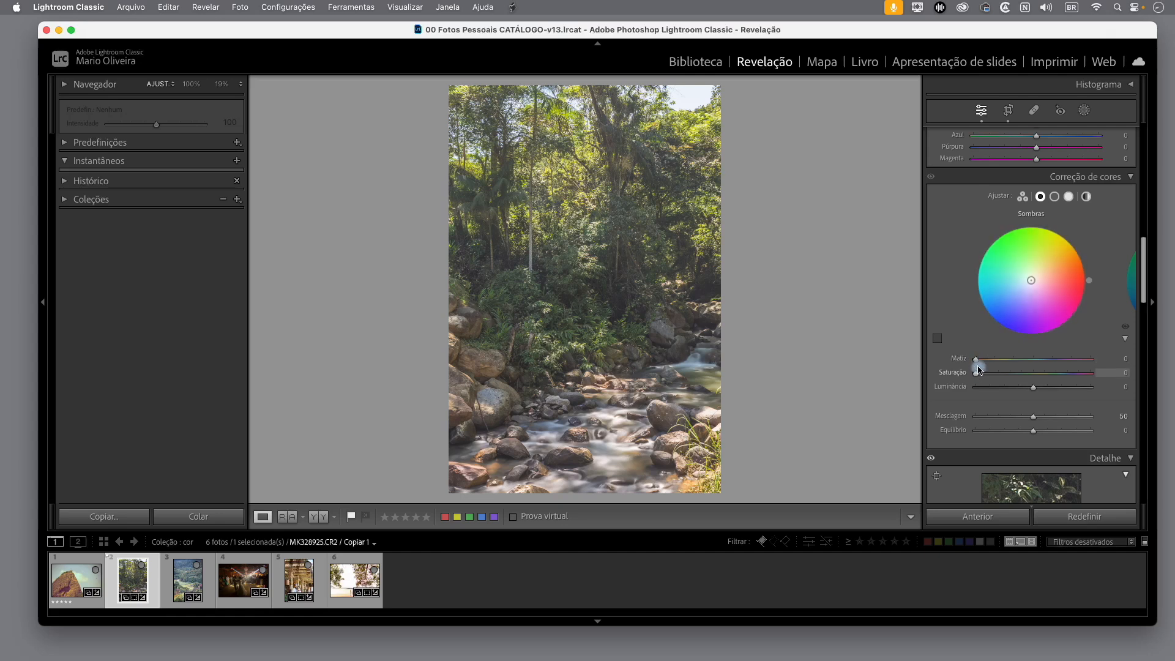
pyautogui.moveTo(977, 361); pyautogui.dragTo(1019, 345)
pyautogui.moveTo(1024, 363); pyautogui.dragTo(1051, 369)
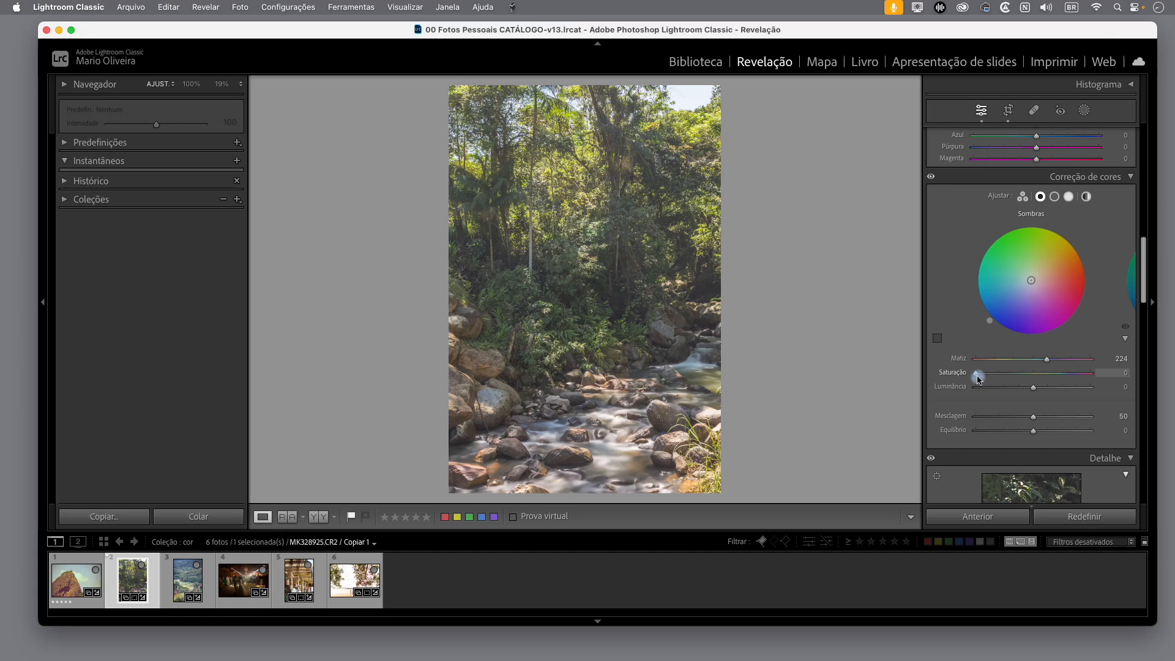
pyautogui.moveTo(978, 379); pyautogui.dragTo(1033, 383)
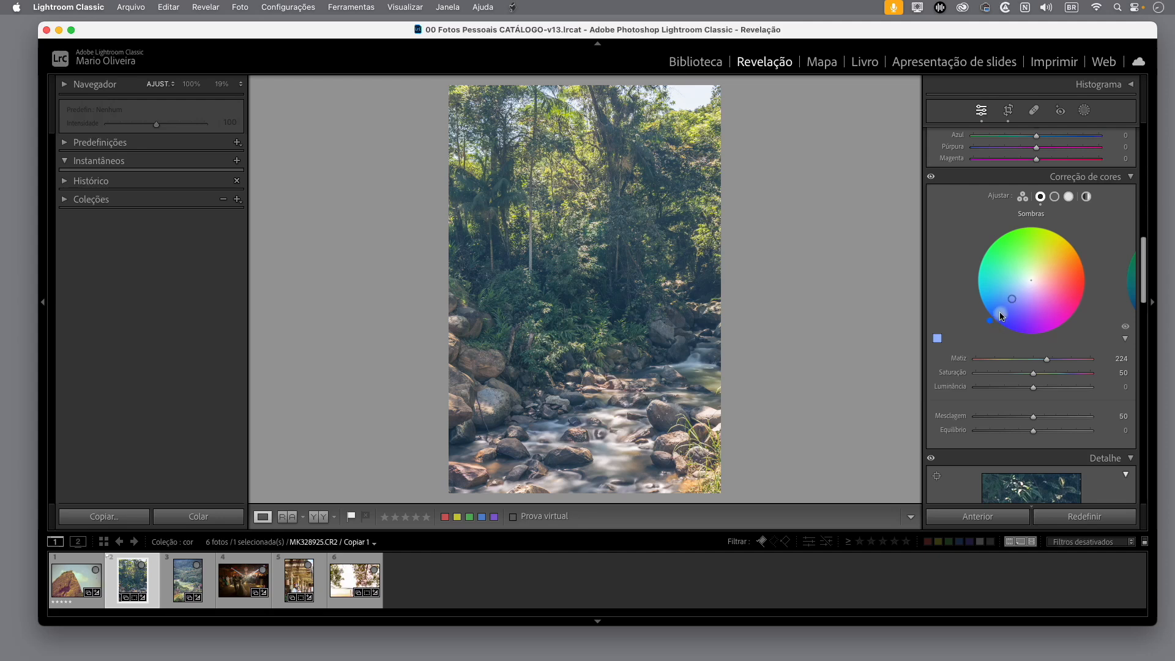
pyautogui.moveTo(1035, 374)
pyautogui.mouseDown()
pyautogui.moveTo(1080, 377)
pyautogui.moveTo(992, 376)
pyautogui.moveTo(1061, 376)
pyautogui.moveTo(1032, 377)
pyautogui.moveTo(1046, 379)
pyautogui.mouseUp()
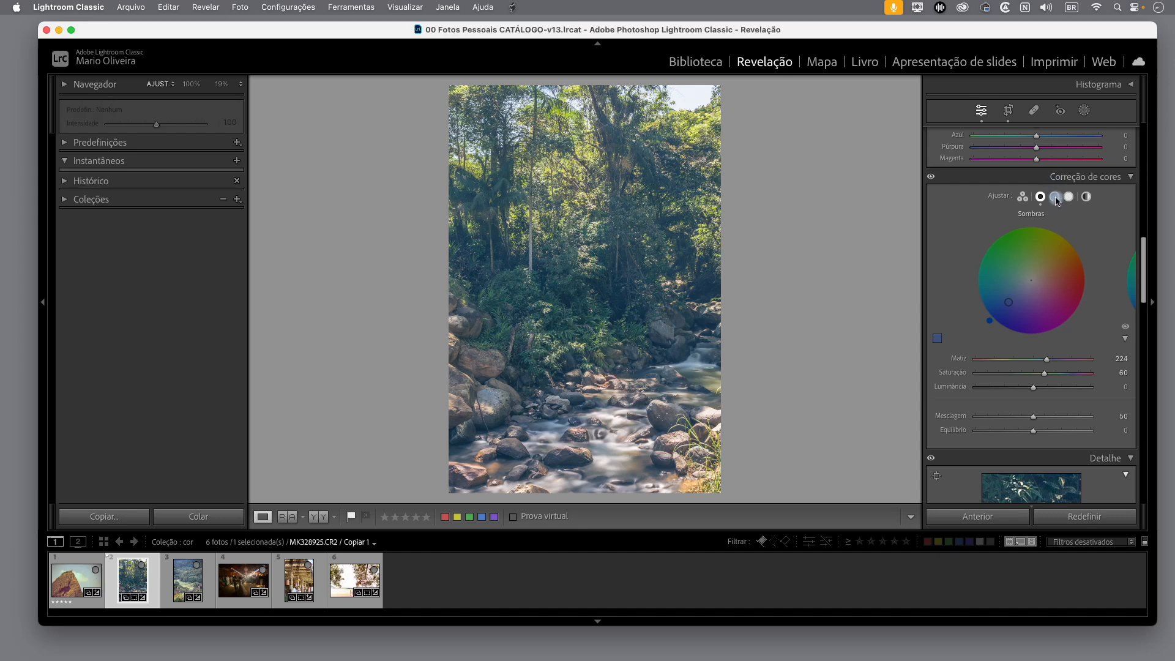
# Tint the midtones warm yellow in Color Grading with hue 46 and saturation 27
pyautogui.click(1055, 197)
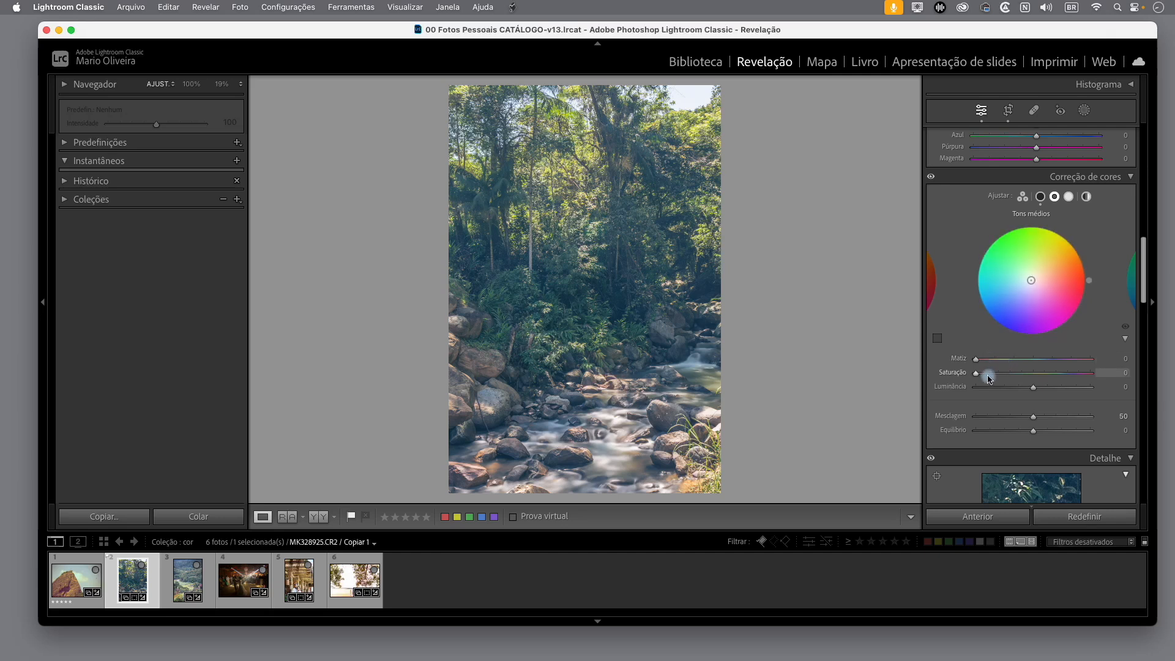
pyautogui.click(1037, 276)
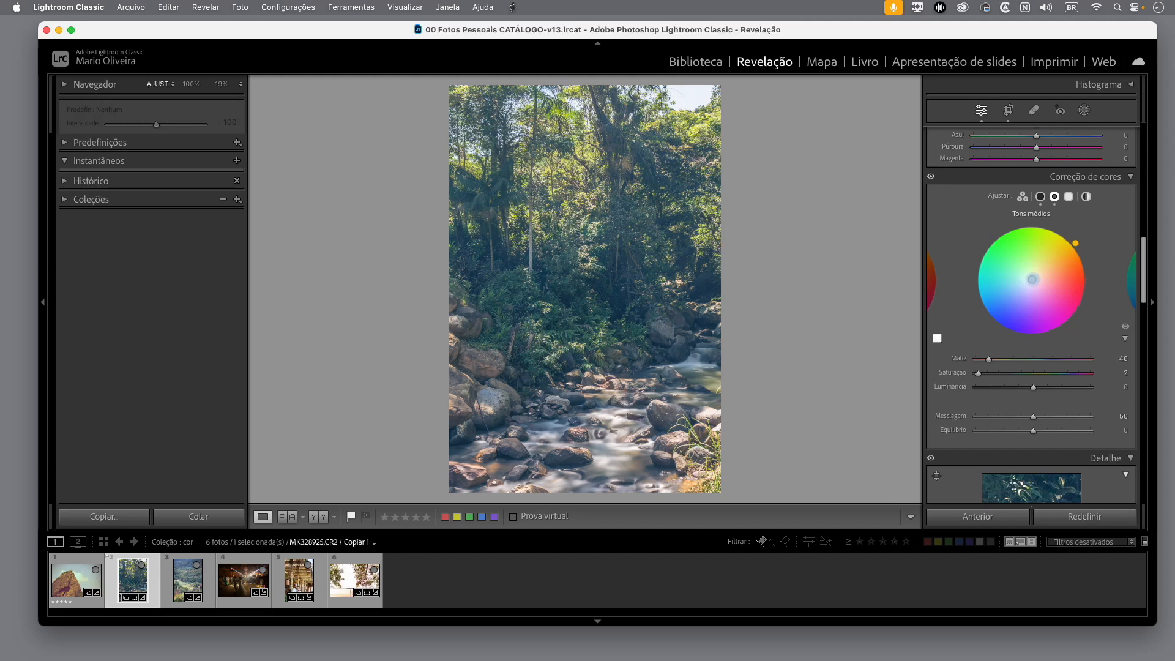
pyautogui.moveTo(1035, 278); pyautogui.dragTo(1037, 271)
pyautogui.moveTo(1040, 268)
pyautogui.mouseDown()
pyautogui.moveTo(1030, 282)
pyautogui.moveTo(1040, 271)
pyautogui.mouseUp()
# Tint the highlights yellow-green in Color Grading with hue 73 and saturation 22
pyautogui.click(1069, 197)
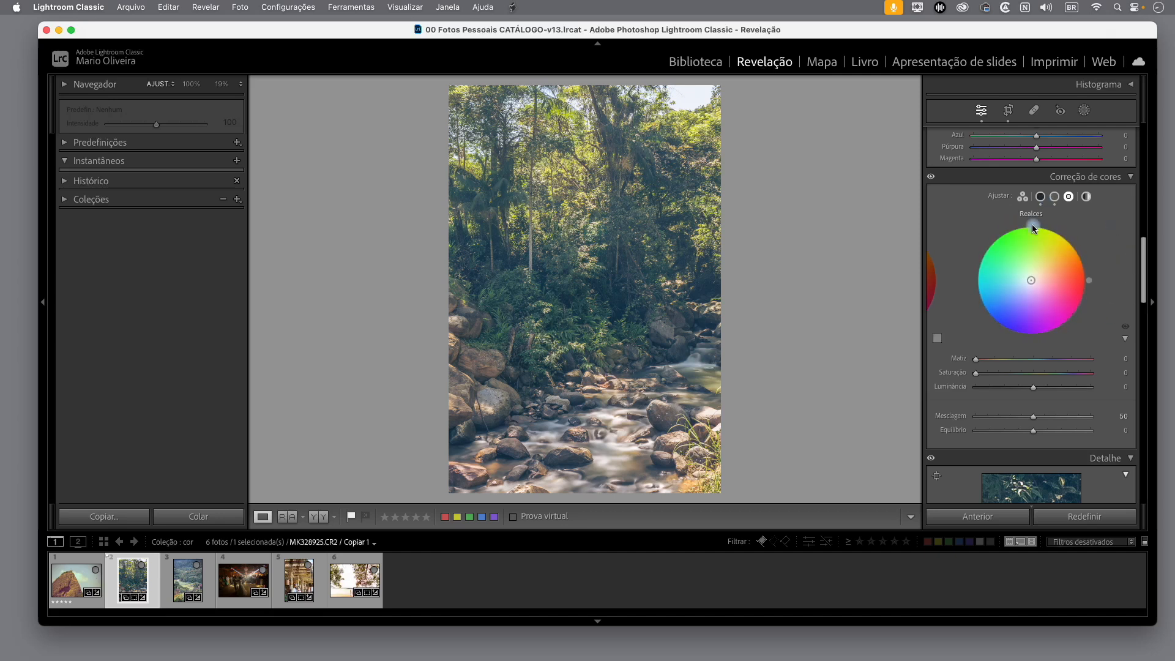
pyautogui.moveTo(1033, 283); pyautogui.dragTo(1042, 268)
pyautogui.moveTo(1023, 374)
pyautogui.mouseDown()
pyautogui.moveTo(1000, 375)
pyautogui.moveTo(1014, 363)
pyautogui.moveTo(999, 360)
pyautogui.mouseUp()
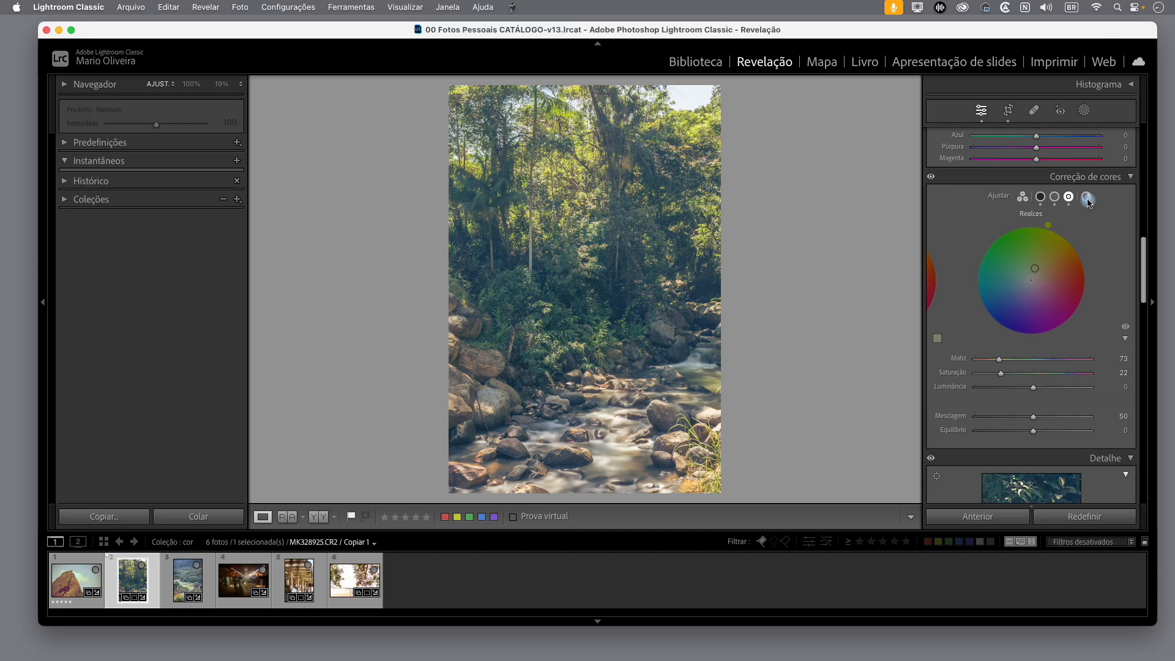
# Try a warm orange Global tint with hue 24 and saturation 40, and return the global saturation to 0
pyautogui.click(1089, 197)
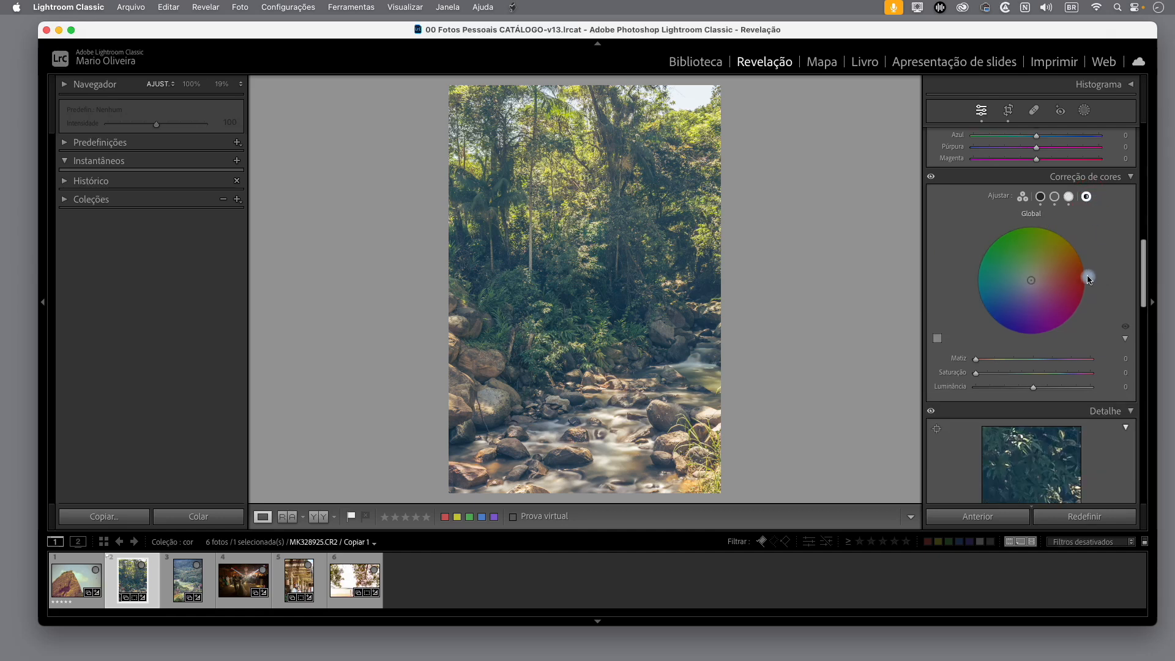
pyautogui.moveTo(1035, 281)
pyautogui.mouseDown()
pyautogui.moveTo(1032, 262)
pyautogui.moveTo(1050, 288)
pyautogui.moveTo(1037, 281)
pyautogui.moveTo(1051, 271)
pyautogui.mouseUp()
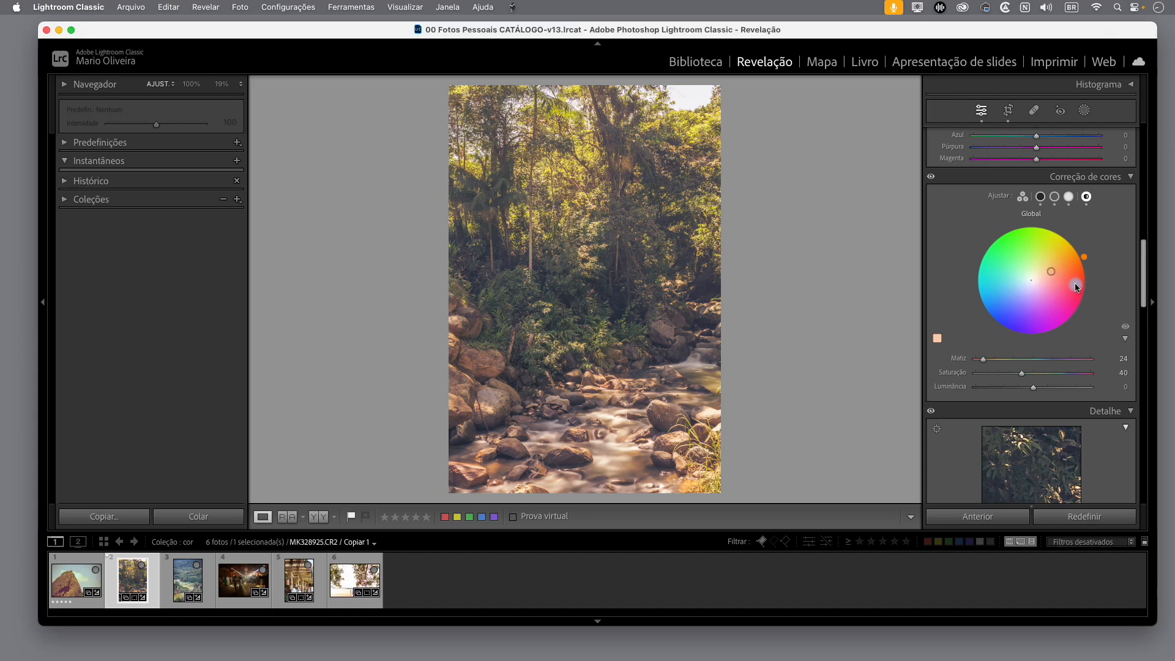
pyautogui.moveTo(1049, 277); pyautogui.dragTo(1067, 268)
pyautogui.moveTo(1067, 270); pyautogui.dragTo(1029, 278)
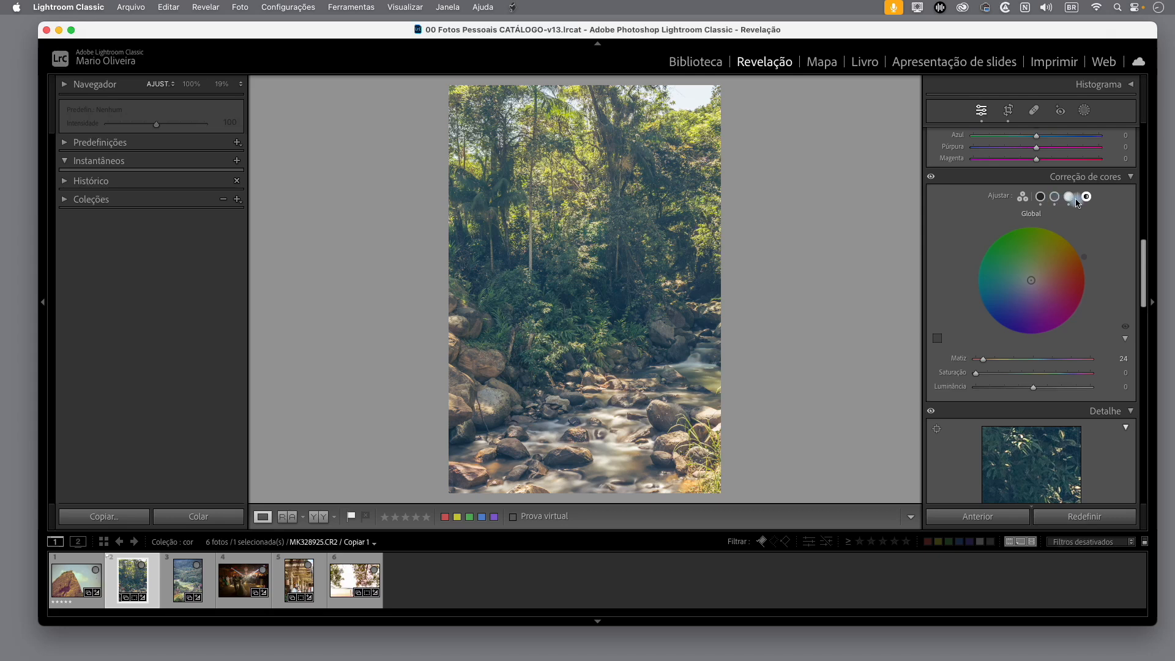
# Review the shadows and midtones color grading settings, including the midtone luminance control
pyautogui.click(1041, 196)
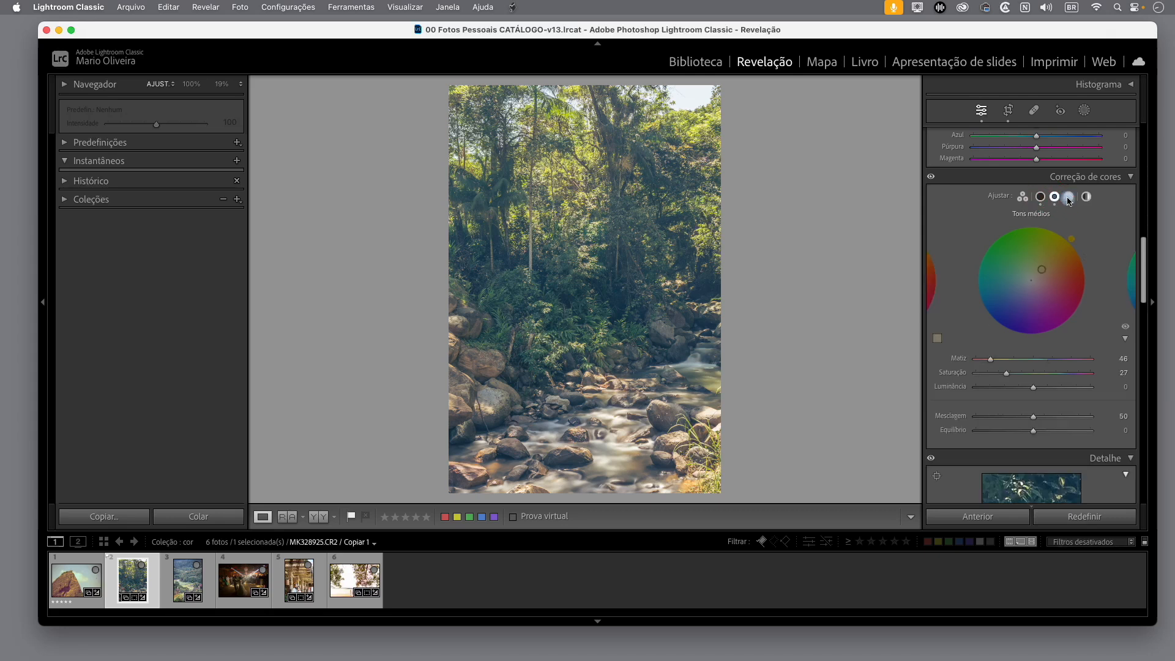
pyautogui.click(1054, 197)
pyautogui.moveTo(986, 393); pyautogui.dragTo(1034, 391)
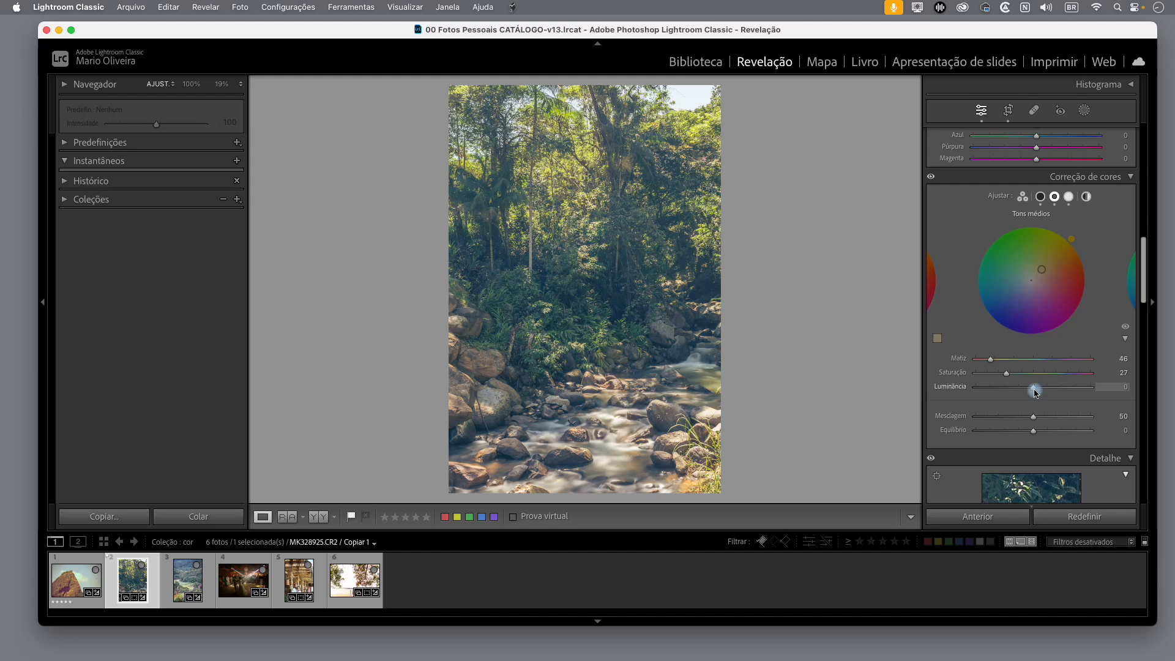
pyautogui.click(1040, 197)
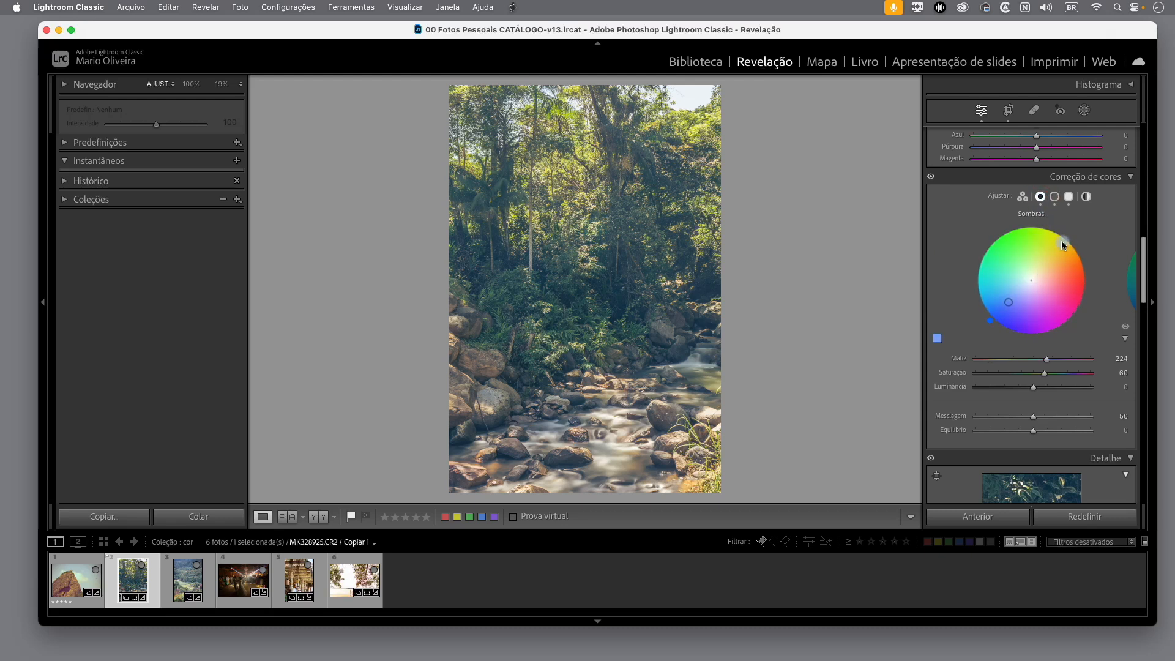
# Raise the shadows luminance to +20 in Color Grading
pyautogui.moveTo(1037, 392); pyautogui.dragTo(1078, 395)
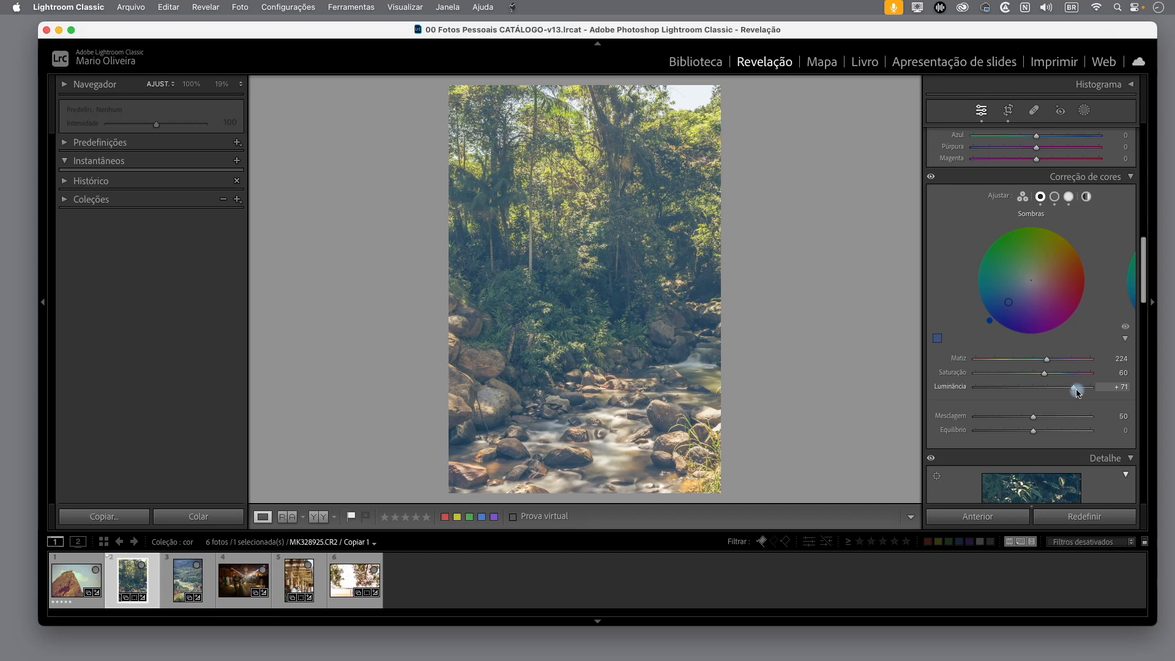
pyautogui.moveTo(1078, 393); pyautogui.dragTo(1050, 398)
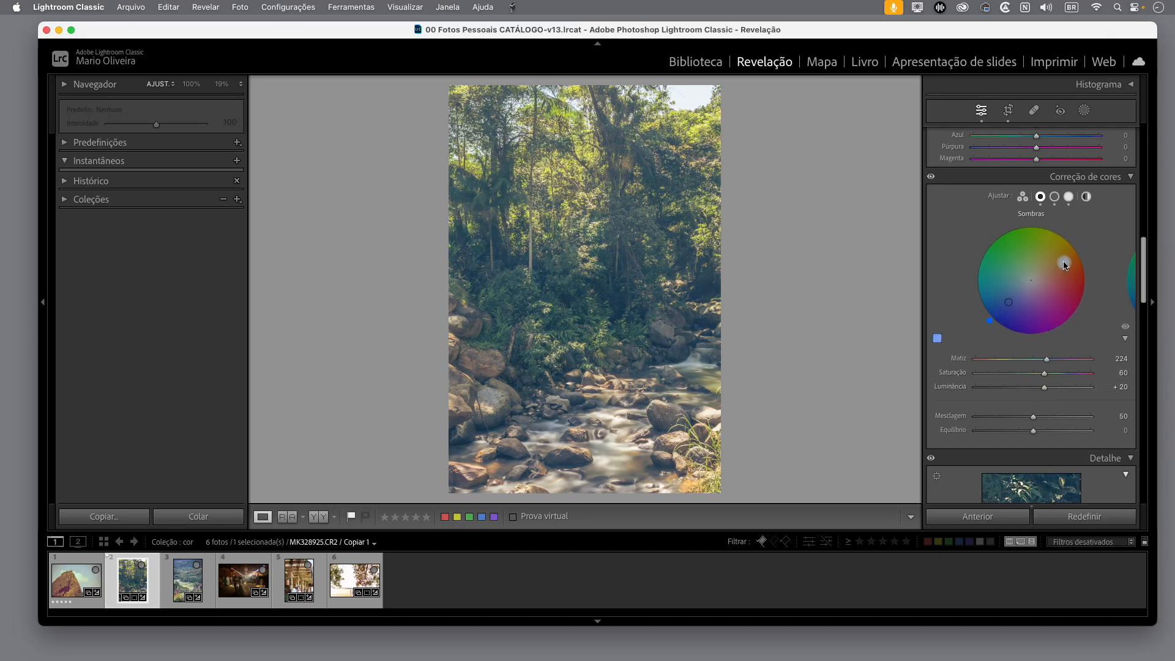
# Try raising the midtones luminance in Color Grading, and reset it to 0
pyautogui.click(1057, 199)
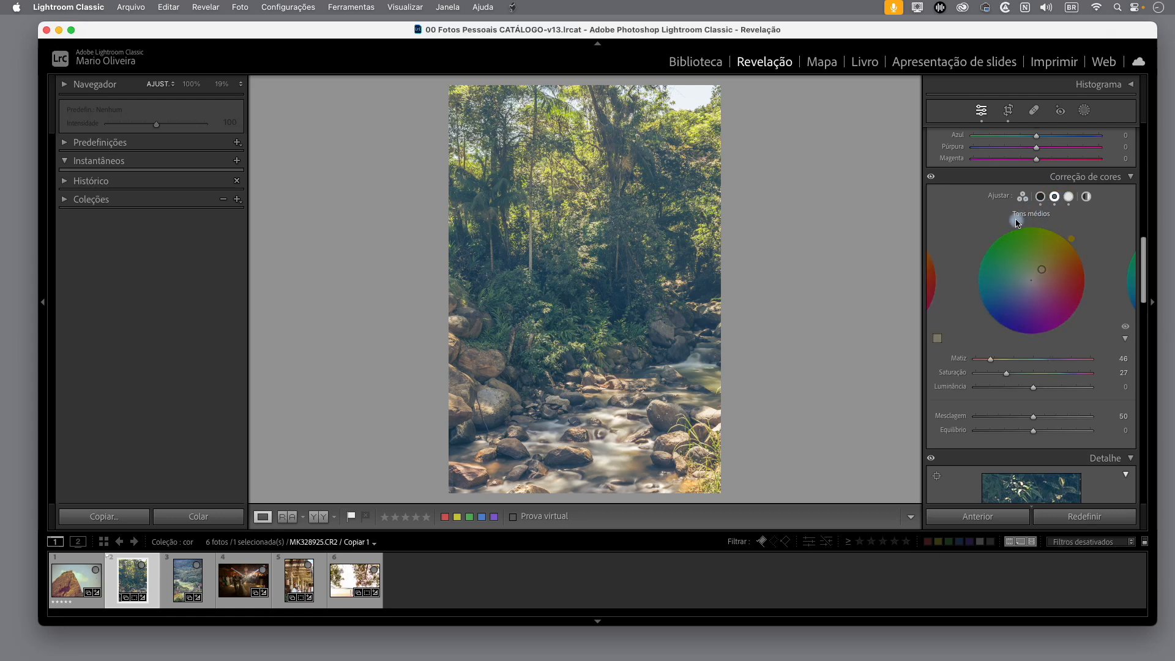
pyautogui.moveTo(1035, 388)
pyautogui.mouseDown()
pyautogui.moveTo(1025, 393)
pyautogui.moveTo(1059, 391)
pyautogui.moveTo(1001, 393)
pyautogui.moveTo(1072, 389)
pyautogui.moveTo(1020, 391)
pyautogui.moveTo(1069, 394)
pyautogui.moveTo(1045, 400)
pyautogui.mouseUp()
pyautogui.doubleClick(1040, 388)
# Show the histogram and raise the photo's basic Exposure to +0,55
pyautogui.click(1135, 84)
pyautogui.moveTo(1143, 314); pyautogui.dragTo(1138, 241)
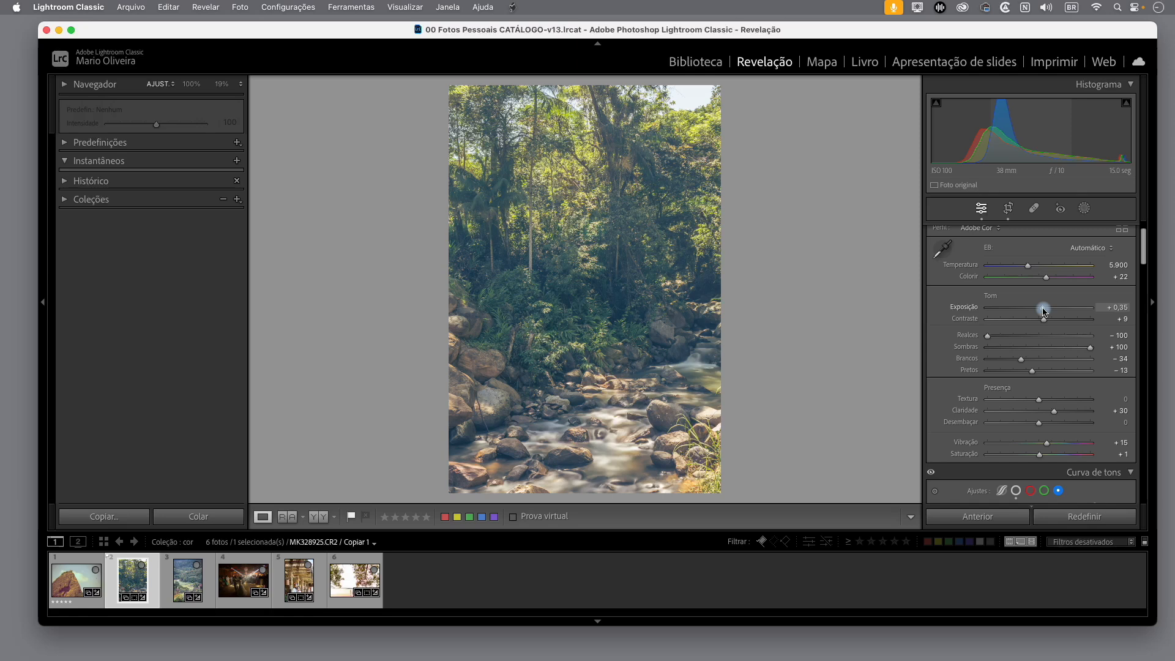
pyautogui.moveTo(1044, 311); pyautogui.dragTo(1045, 312)
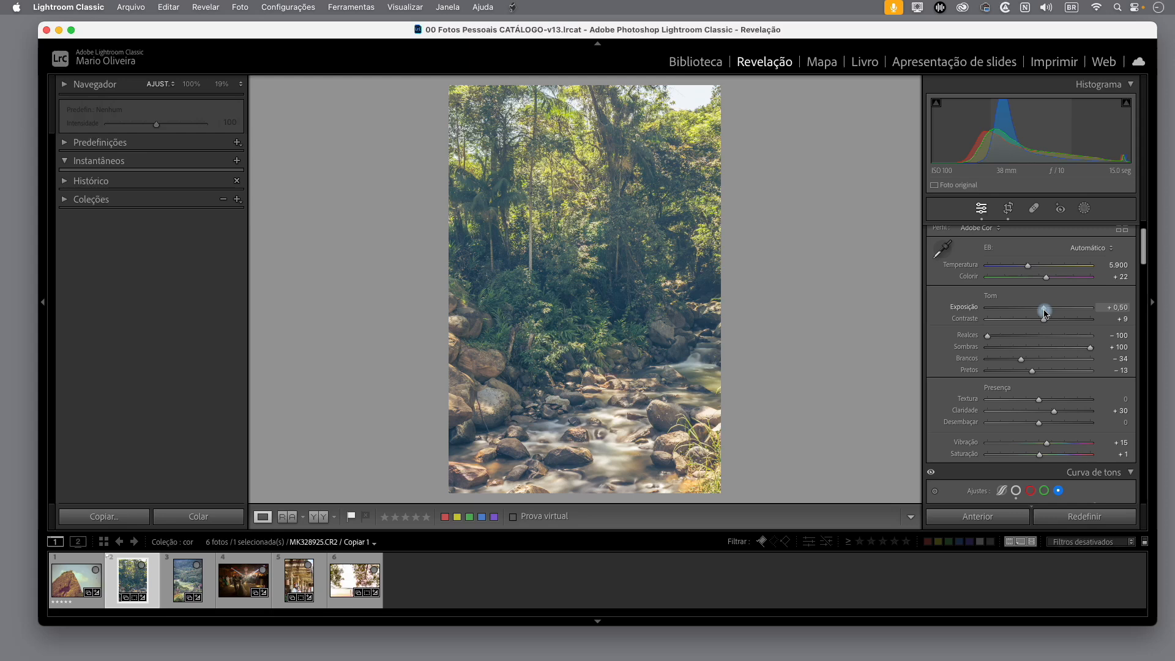
pyautogui.moveTo(1044, 313); pyautogui.dragTo(1049, 310)
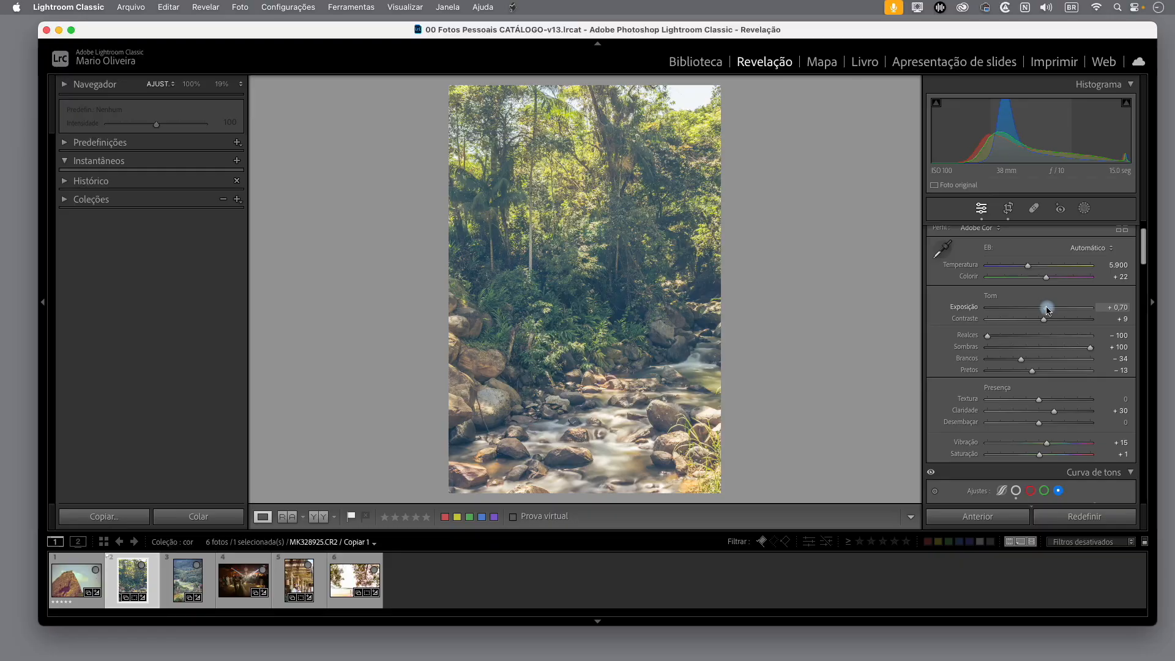
pyautogui.moveTo(1047, 309); pyautogui.dragTo(1045, 310)
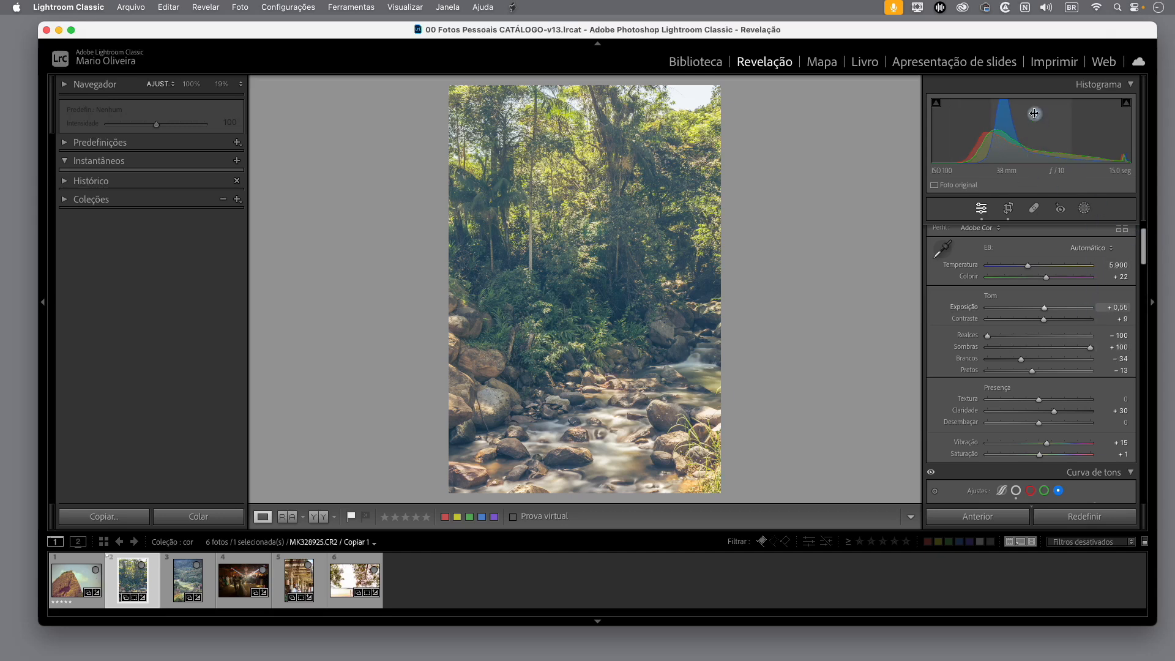
# Try midtones luminance in Color Grading at +57 and +13, and bring it down to +2
pyautogui.moveTo(1145, 240); pyautogui.dragTo(1147, 325)
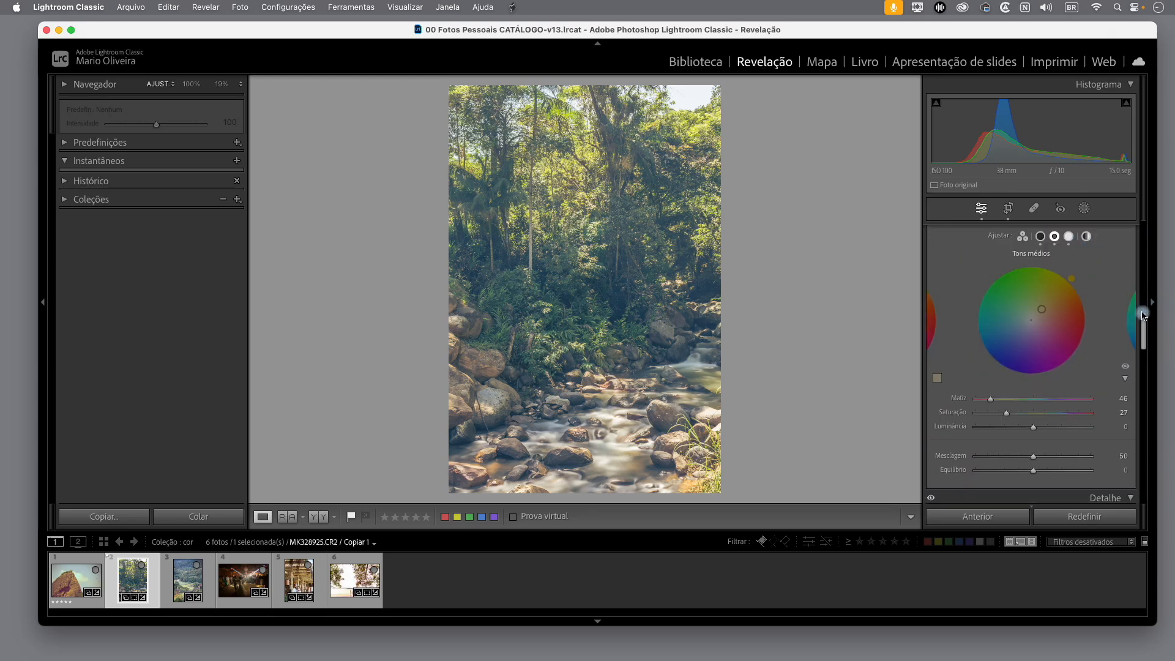
pyautogui.moveTo(1144, 318); pyautogui.dragTo(1144, 314)
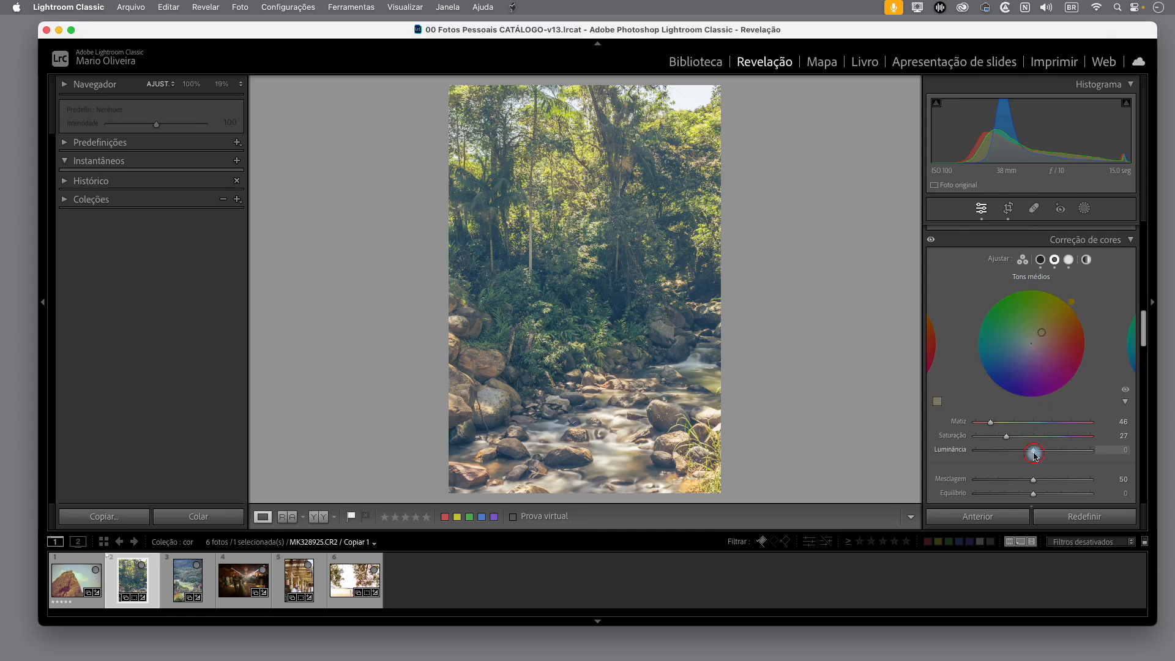
pyautogui.moveTo(1034, 456)
pyautogui.mouseDown()
pyautogui.moveTo(1075, 462)
pyautogui.moveTo(1025, 462)
pyautogui.moveTo(1043, 462)
pyautogui.mouseUp()
pyautogui.moveTo(1055, 465)
pyautogui.mouseDown()
pyautogui.moveTo(1036, 462)
pyautogui.moveTo(1067, 462)
pyautogui.mouseUp()
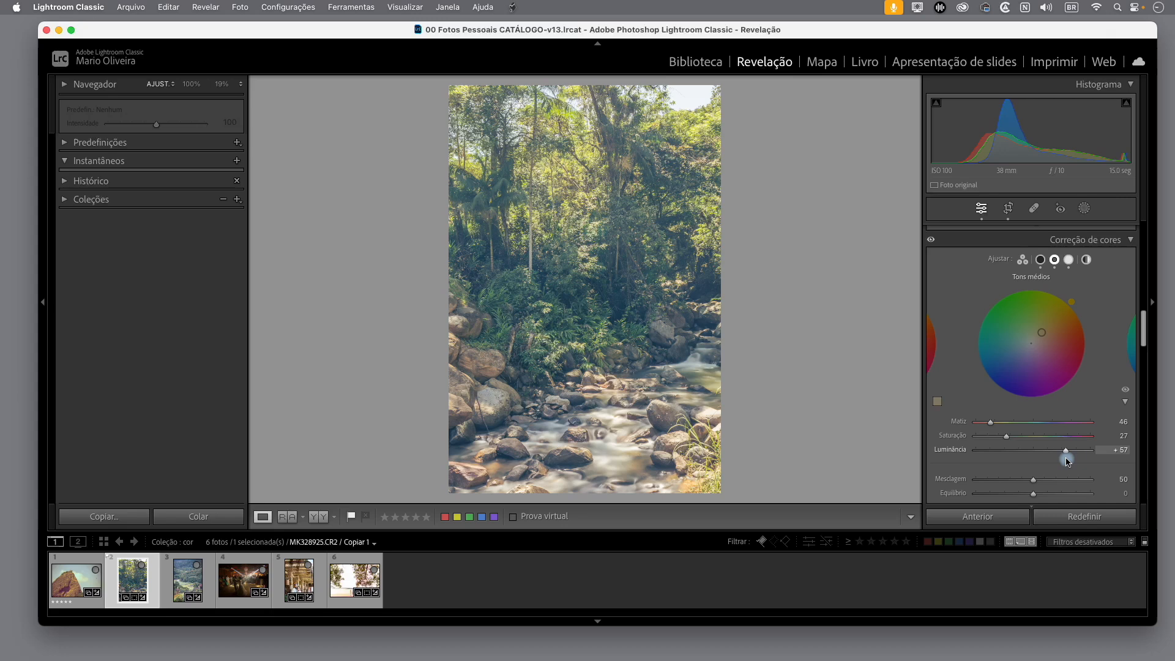
pyautogui.moveTo(1066, 461); pyautogui.dragTo(1042, 460)
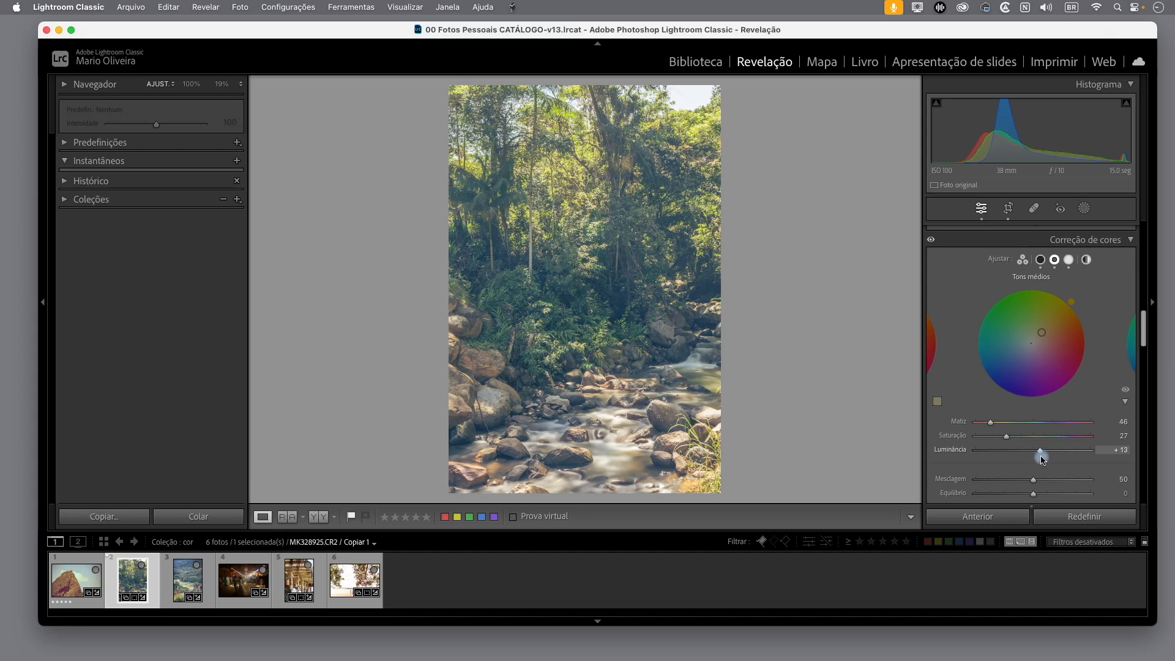
pyautogui.moveTo(1049, 461)
pyautogui.mouseDown()
pyautogui.moveTo(1067, 459)
pyautogui.moveTo(1038, 460)
pyautogui.moveTo(1048, 459)
pyautogui.mouseUp()
pyautogui.moveTo(1035, 455)
pyautogui.mouseDown()
pyautogui.moveTo(1008, 453)
pyautogui.moveTo(1063, 459)
pyautogui.moveTo(1033, 458)
pyautogui.mouseUp()
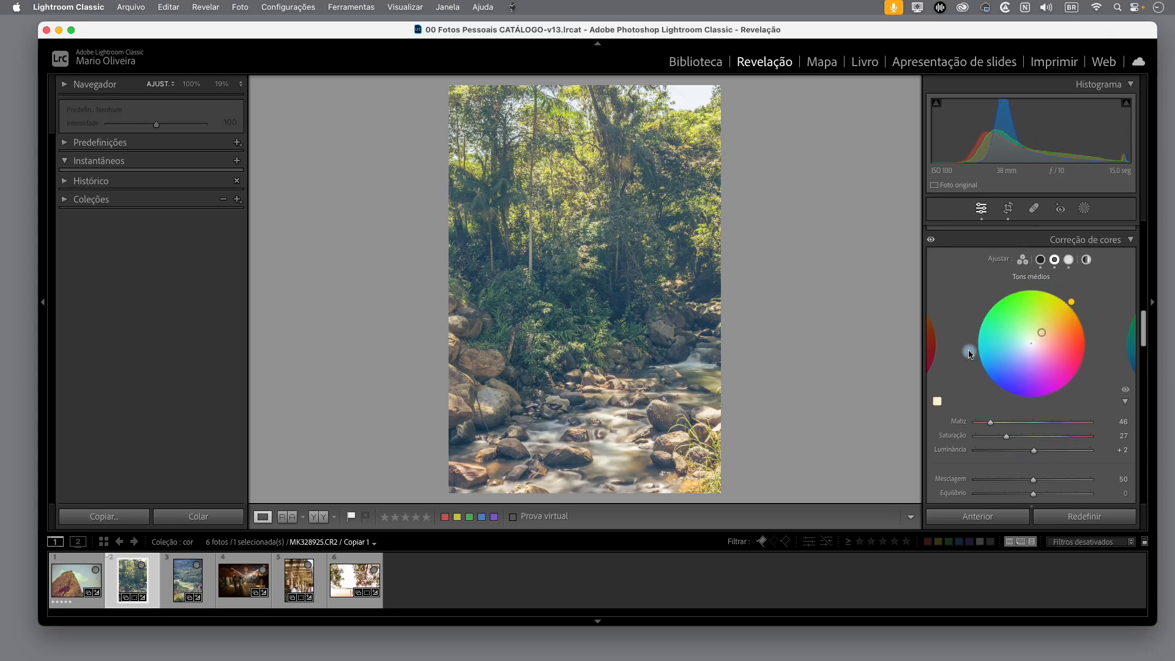
# Remove the midtones color tint by resetting its saturation to 0, and raise the midtones luminance to +21
pyautogui.doubleClick(1042, 336)
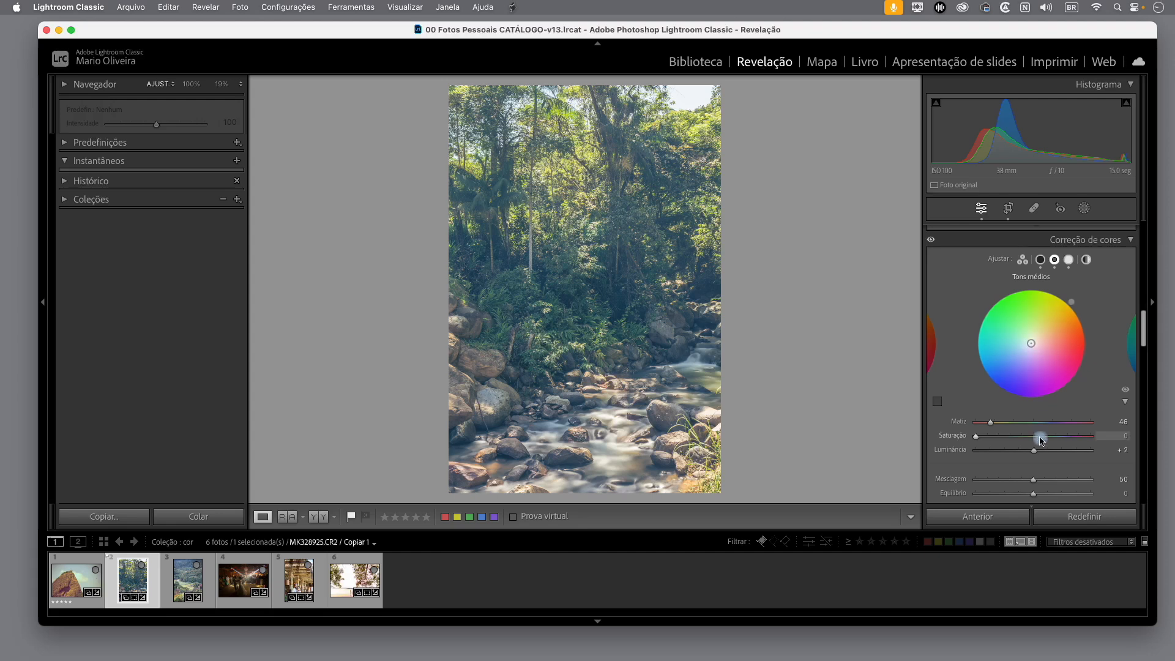
pyautogui.moveTo(1037, 452)
pyautogui.mouseDown()
pyautogui.moveTo(1065, 453)
pyautogui.moveTo(1018, 453)
pyautogui.moveTo(1072, 456)
pyautogui.moveTo(1009, 453)
pyautogui.moveTo(1078, 453)
pyautogui.moveTo(995, 454)
pyautogui.moveTo(1066, 454)
pyautogui.moveTo(1034, 455)
pyautogui.moveTo(1048, 455)
pyautogui.mouseUp()
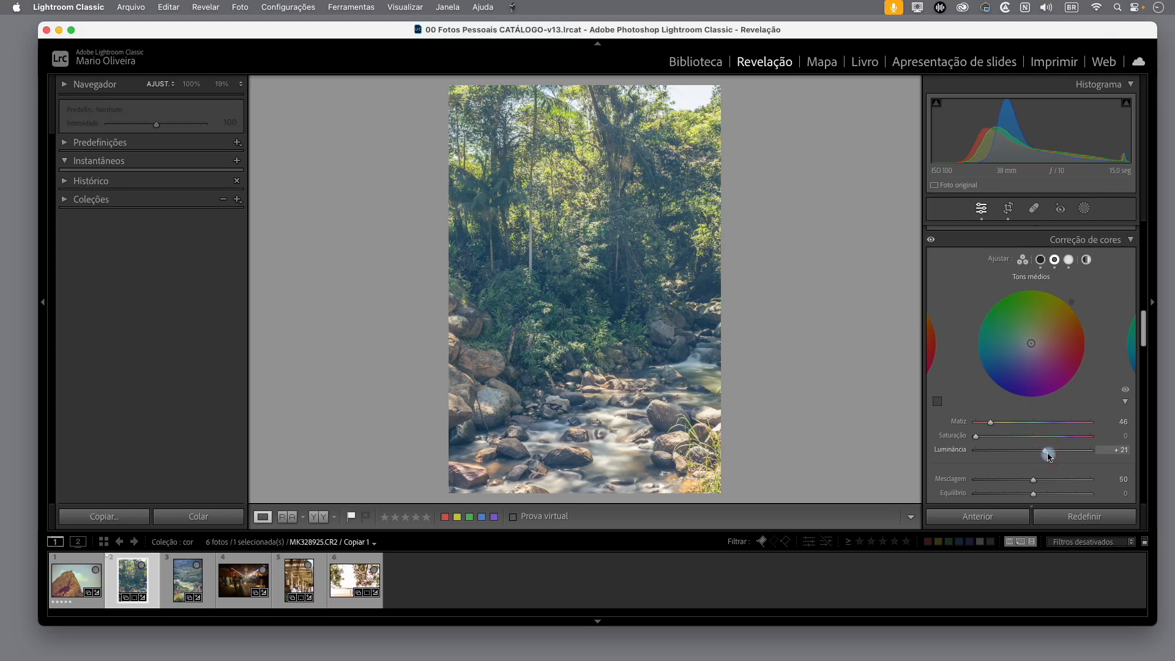